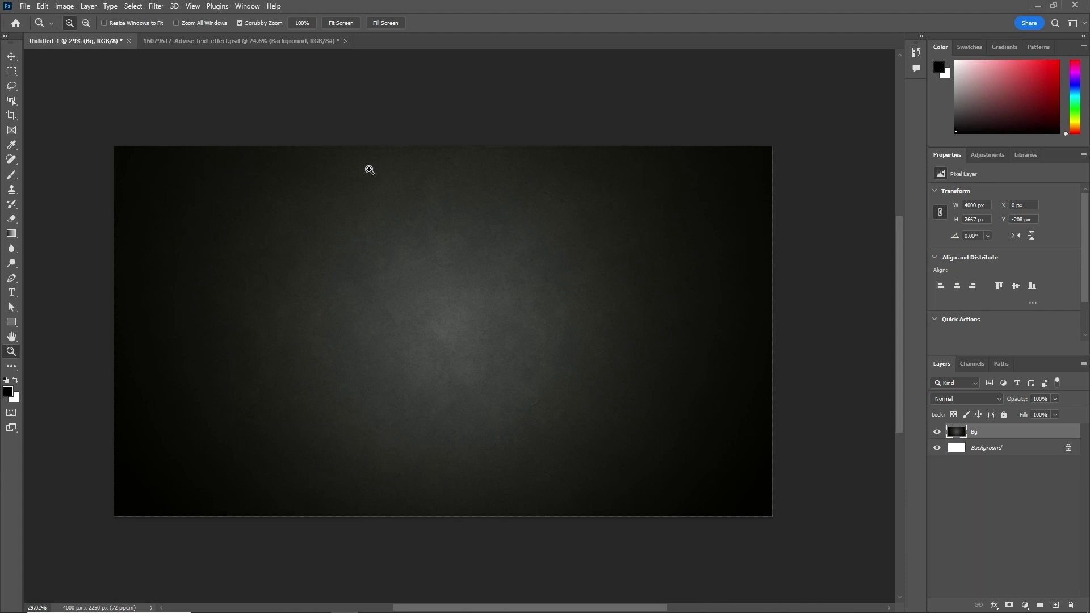
- Add the word ADIPURUSH in dark Cinzel Decorative type, centred on the canvas
{"action": "left_click", "coordinate": [12, 292]}
{"action": "left_click", "coordinate": [228, 311]}
{"action": "type", "text": "ADIPURUSH"}
{"action": "key", "text": "ctrl+a"}
{"action": "key", "text": "ctrl+Return"}
{"action": "left_click_drag", "start_coordinate": [474, 290], "coordinate": [443, 333]}
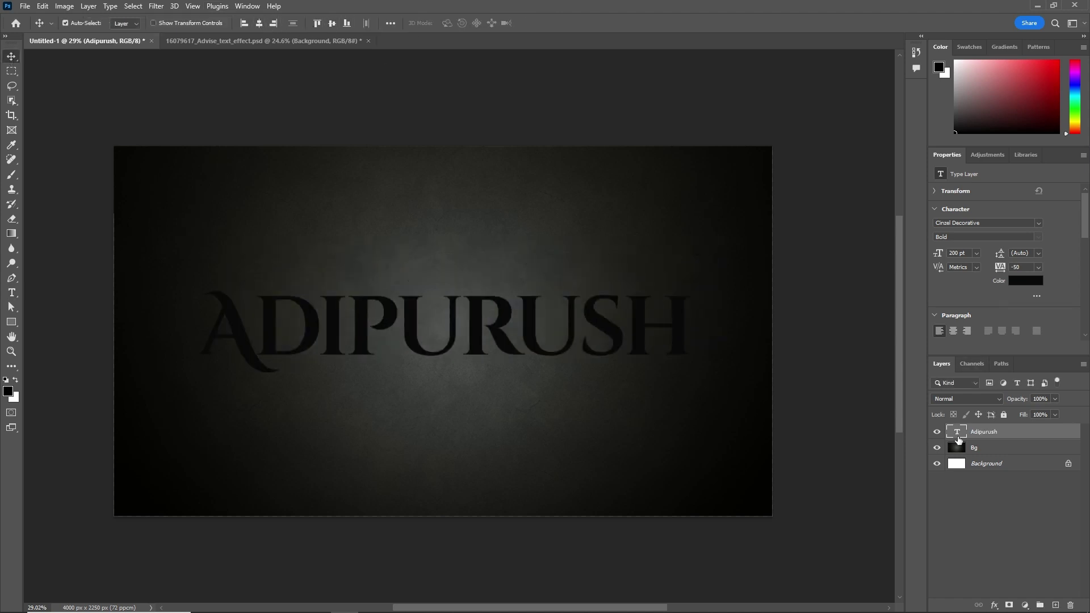
- Set the ADIPURUSH tracking in Properties to 5 for slightly wider spacing
{"action": "double_click", "coordinate": [957, 433]}
{"action": "scroll", "coordinate": [1016, 239], "scroll_direction": "down", "scroll_amount": 1}
{"action": "left_click", "coordinate": [1038, 237]}
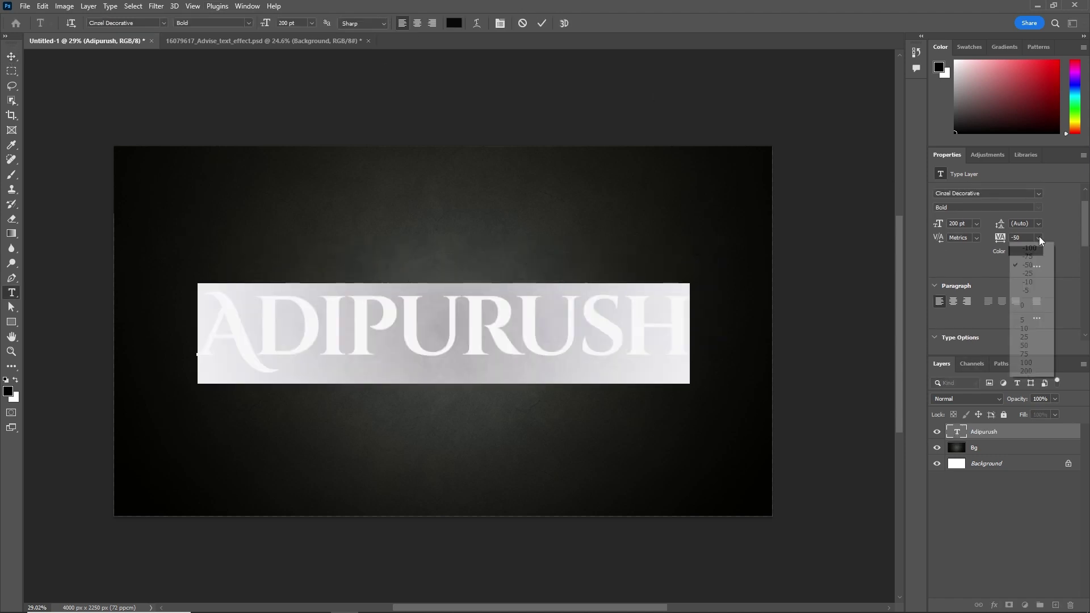
{"action": "left_click", "coordinate": [1027, 363]}
{"action": "left_click", "coordinate": [1020, 312]}
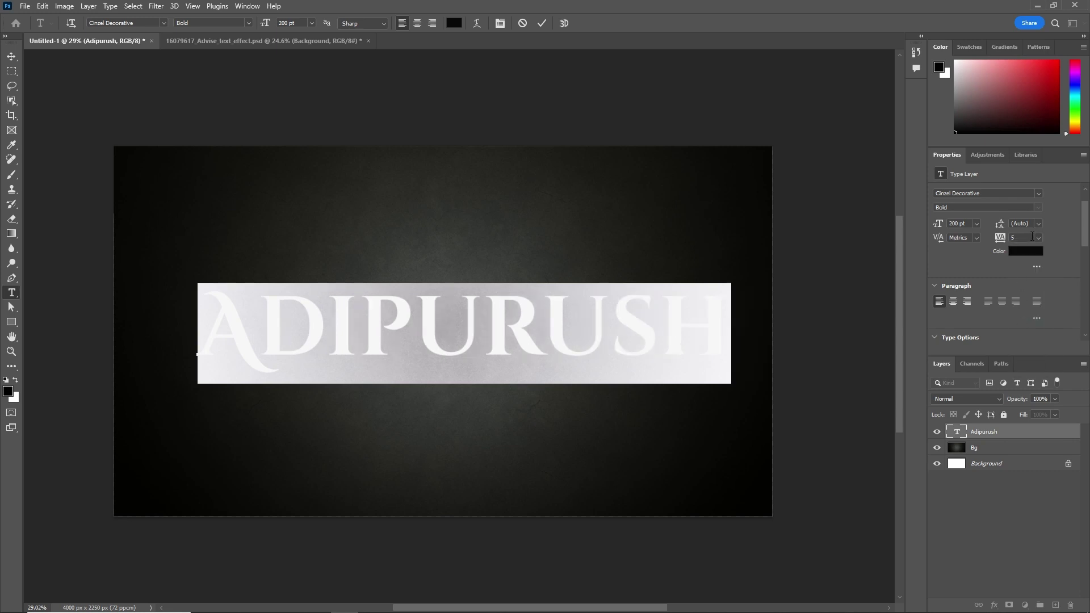
{"action": "left_click", "coordinate": [11, 57]}
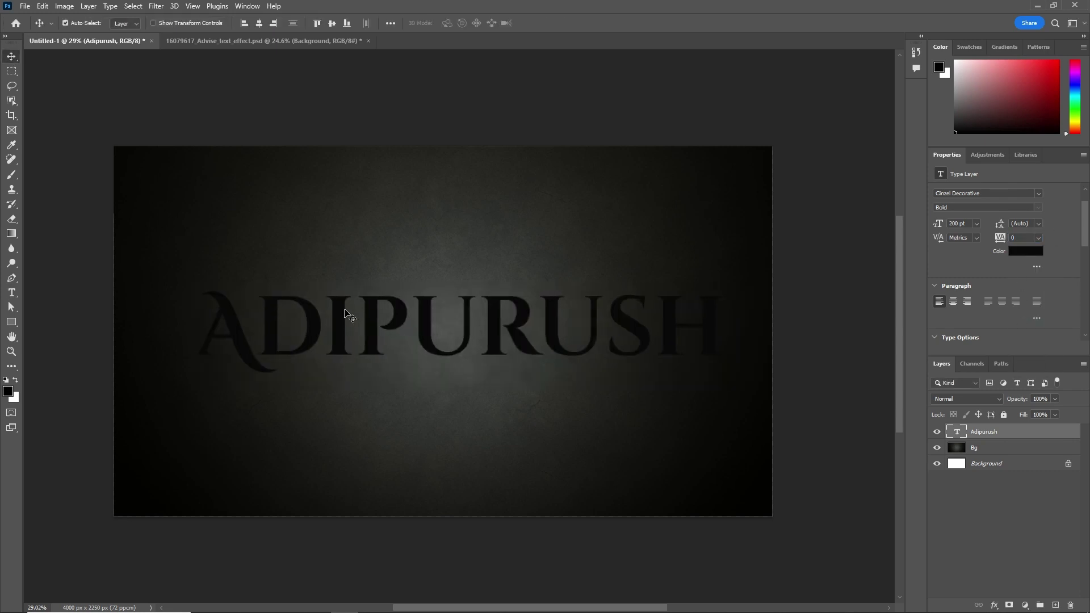
- Duplicate the text layer and name the copy Text_01
{"action": "key", "text": "ctrl+j"}
{"action": "double_click", "coordinate": [1003, 431]}
{"action": "type", "text": "Text_01"}
{"action": "key", "text": "Return"}
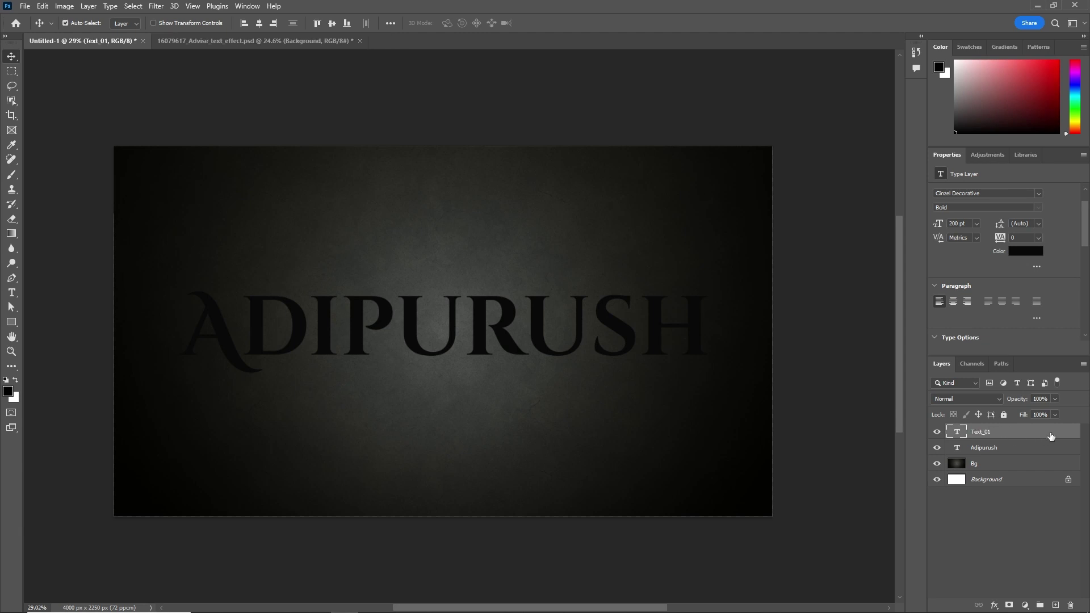
- Give Text_01 a gold foil Pattern Overlay at 30% scale, positioned within the letters
{"action": "double_click", "coordinate": [1050, 436]}
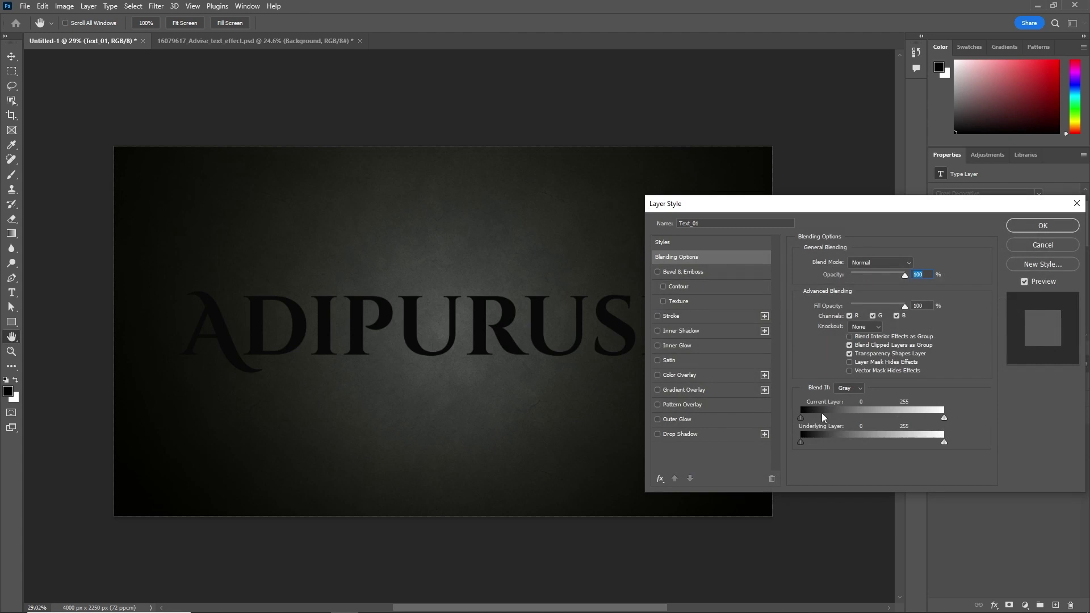
{"action": "left_click", "coordinate": [669, 406]}
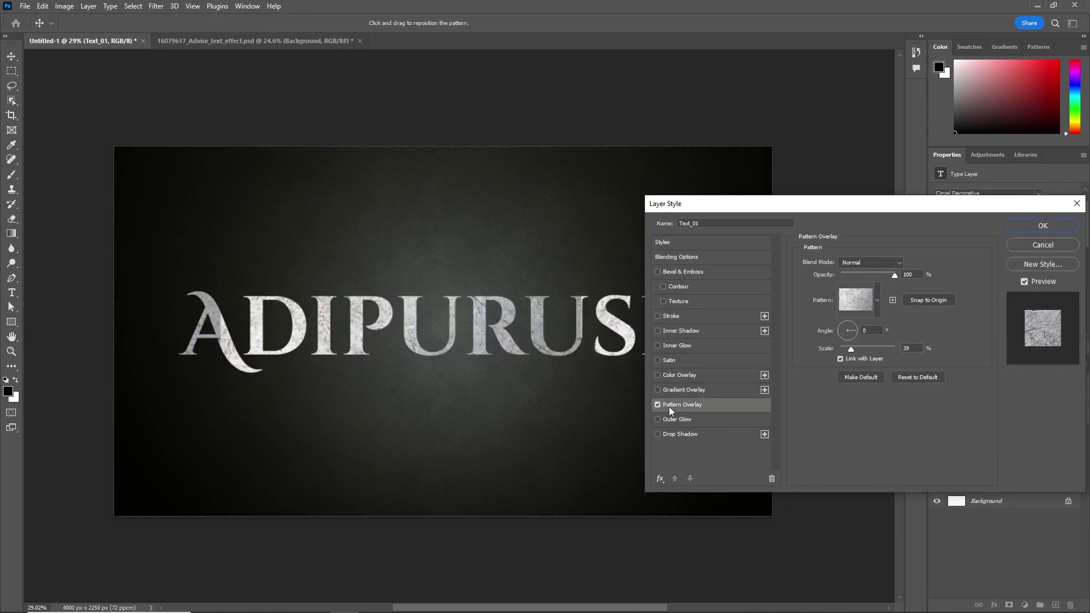
{"action": "left_click", "coordinate": [876, 299]}
{"action": "left_click", "coordinate": [832, 401]}
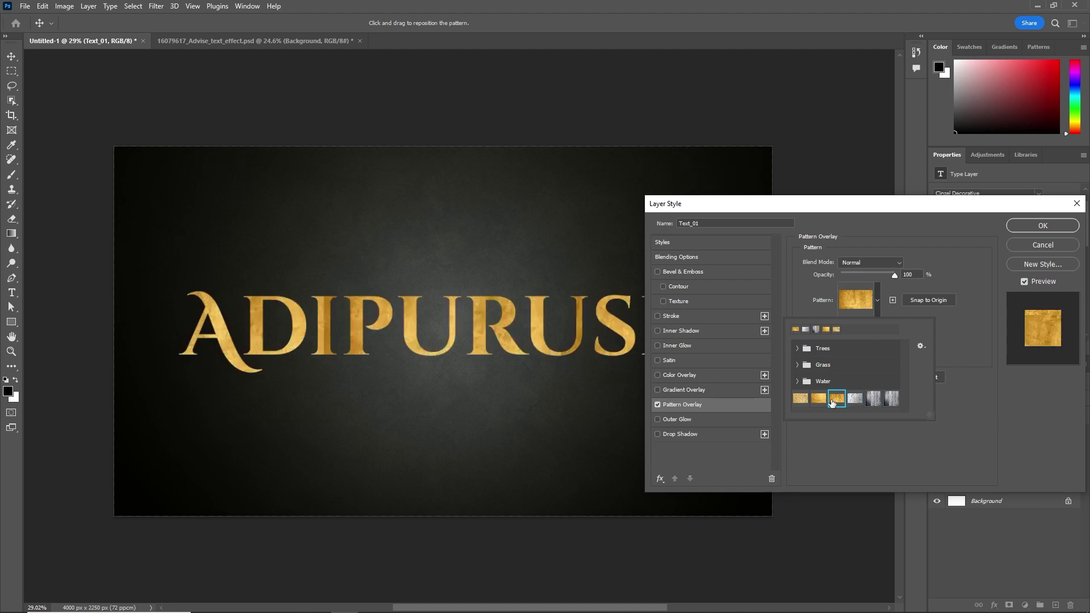
{"action": "left_click", "coordinate": [956, 319]}
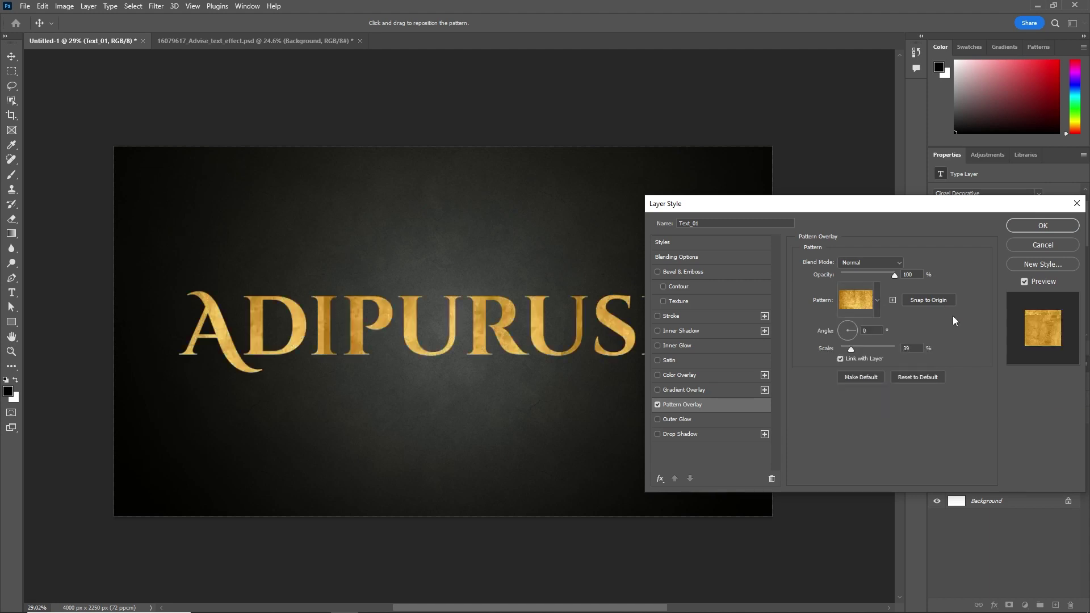
{"action": "left_click", "coordinate": [852, 348]}
{"action": "left_click", "coordinate": [908, 348]}
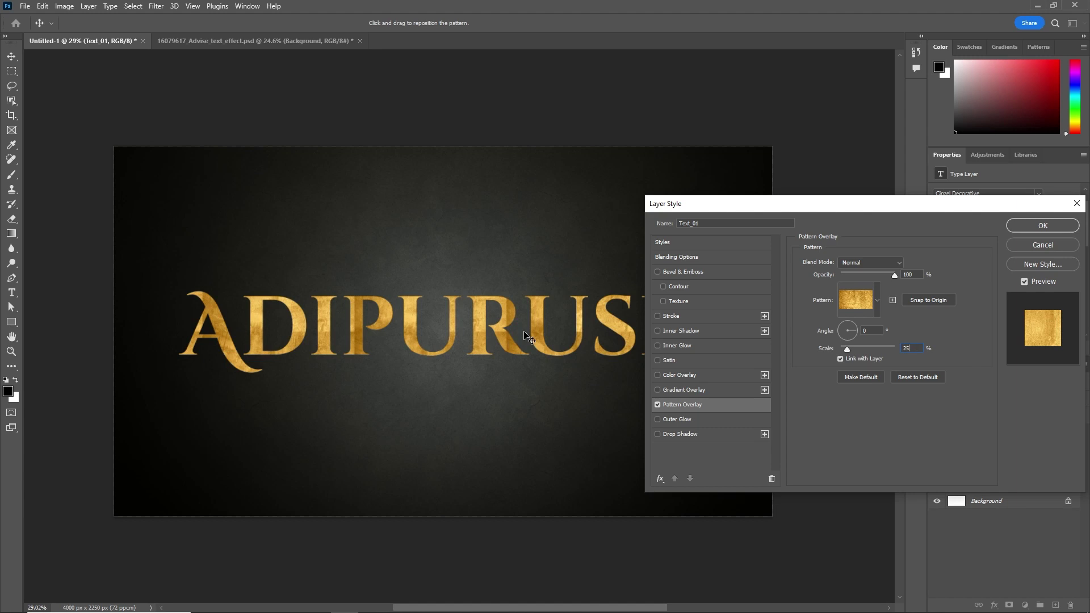
{"action": "left_click_drag", "start_coordinate": [510, 339], "coordinate": [527, 343]}
{"action": "type", "text": "30"}
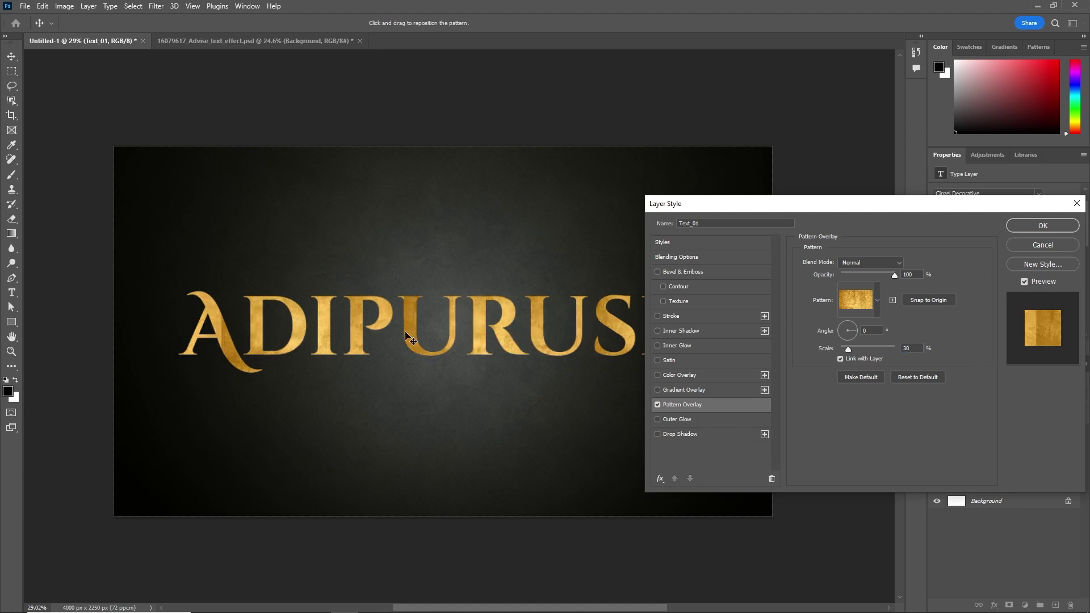
{"action": "mouse_move", "coordinate": [408, 336]}
{"action": "left_mouse_down"}
{"action": "mouse_move", "coordinate": [372, 339]}
{"action": "mouse_move", "coordinate": [371, 328]}
{"action": "left_mouse_up"}
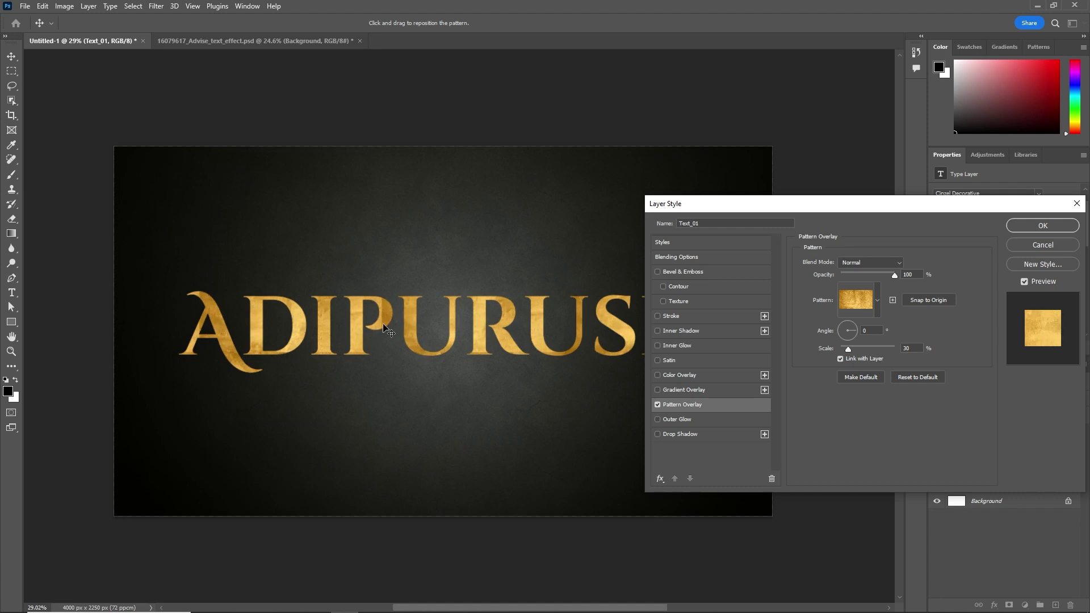
{"action": "mouse_move", "coordinate": [737, 208]}
{"action": "left_mouse_down"}
{"action": "mouse_move", "coordinate": [702, 197]}
{"action": "mouse_move", "coordinate": [714, 203]}
{"action": "left_mouse_up"}
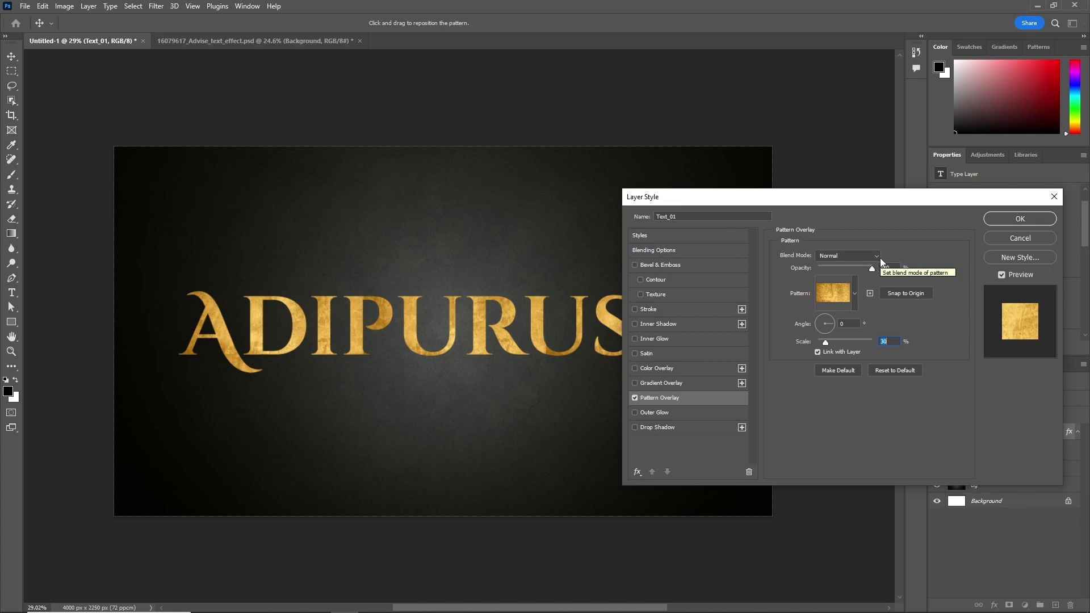
- Enable an Inner Bevel, Chisel Hard Bevel & Emboss with depth 225 and size 75
{"action": "left_click", "coordinate": [634, 265]}
{"action": "left_click", "coordinate": [675, 265]}
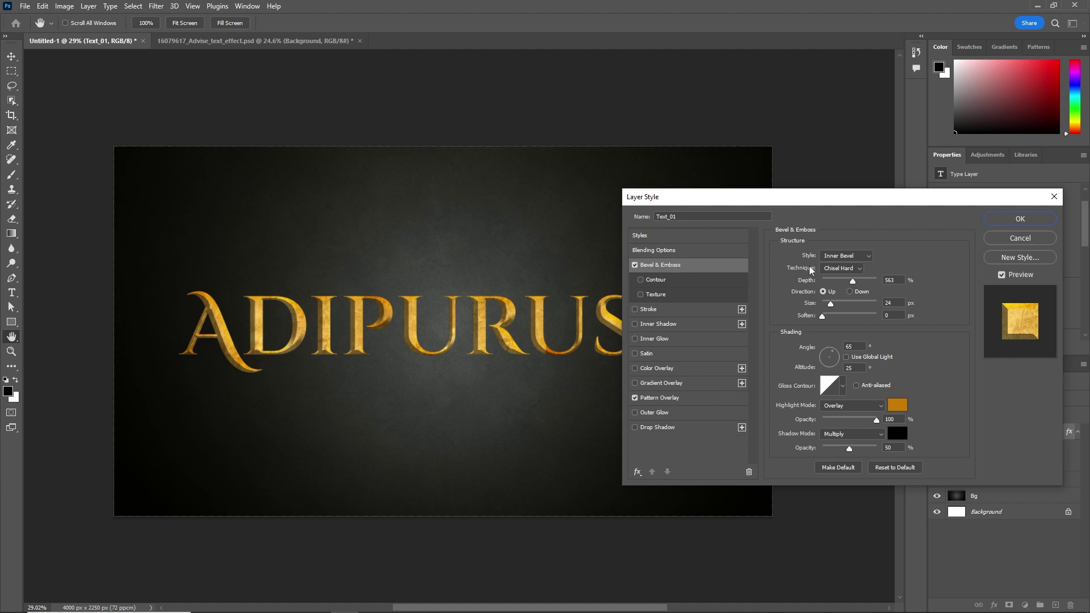
{"action": "left_click", "coordinate": [845, 259]}
{"action": "left_click", "coordinate": [846, 257]}
{"action": "left_click", "coordinate": [843, 269]}
{"action": "left_click", "coordinate": [882, 280]}
{"action": "type", "text": "200"}
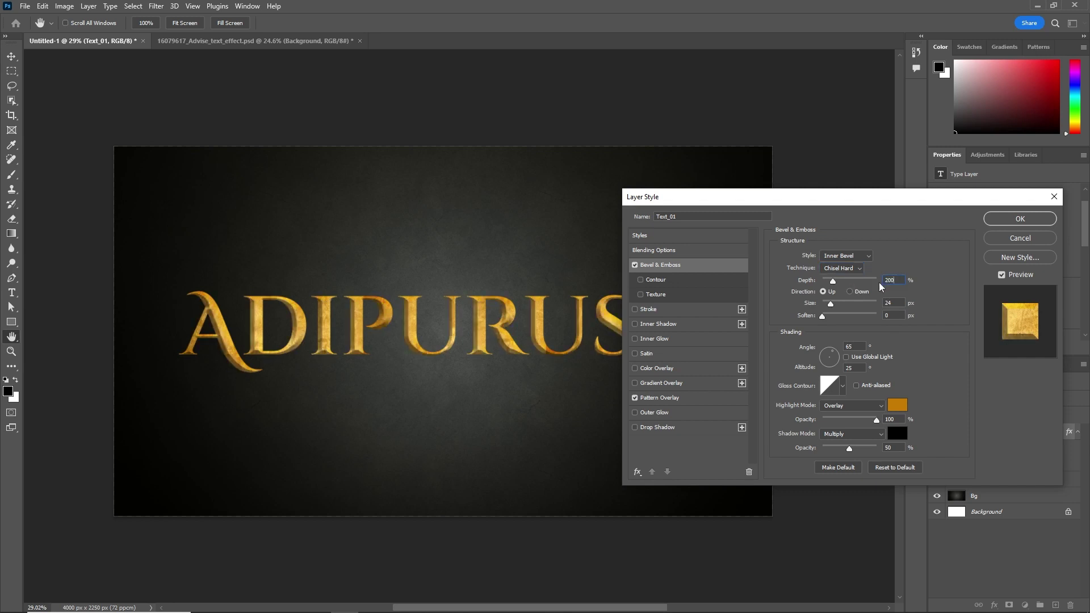
{"action": "left_click", "coordinate": [839, 281]}
{"action": "type", "text": "225"}
{"action": "left_click_drag", "start_coordinate": [832, 304], "coordinate": [839, 304]}
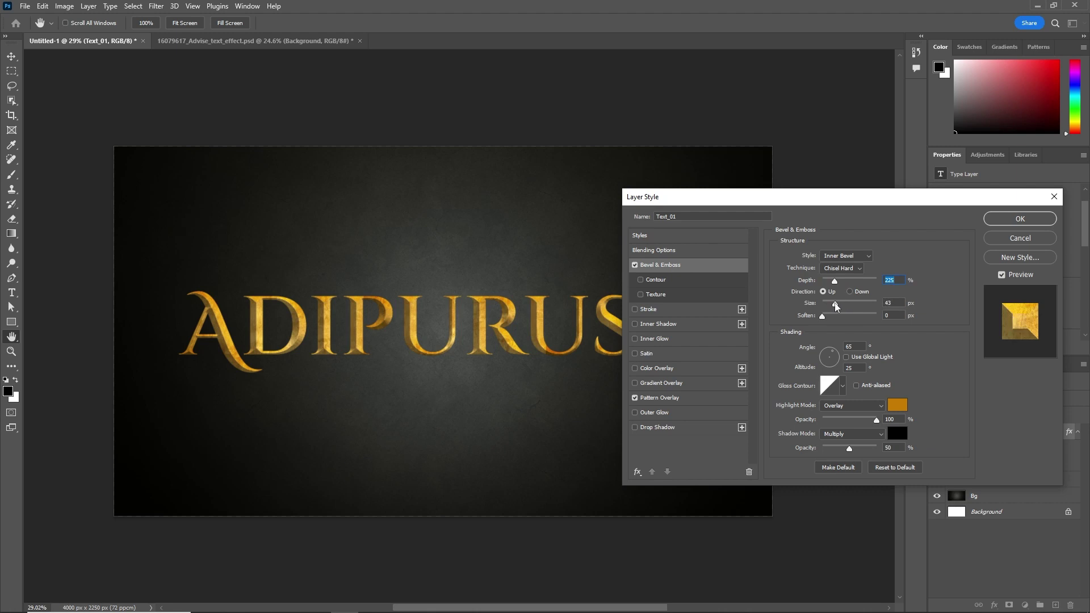
{"action": "left_click", "coordinate": [838, 302]}
{"action": "type", "text": "75"}
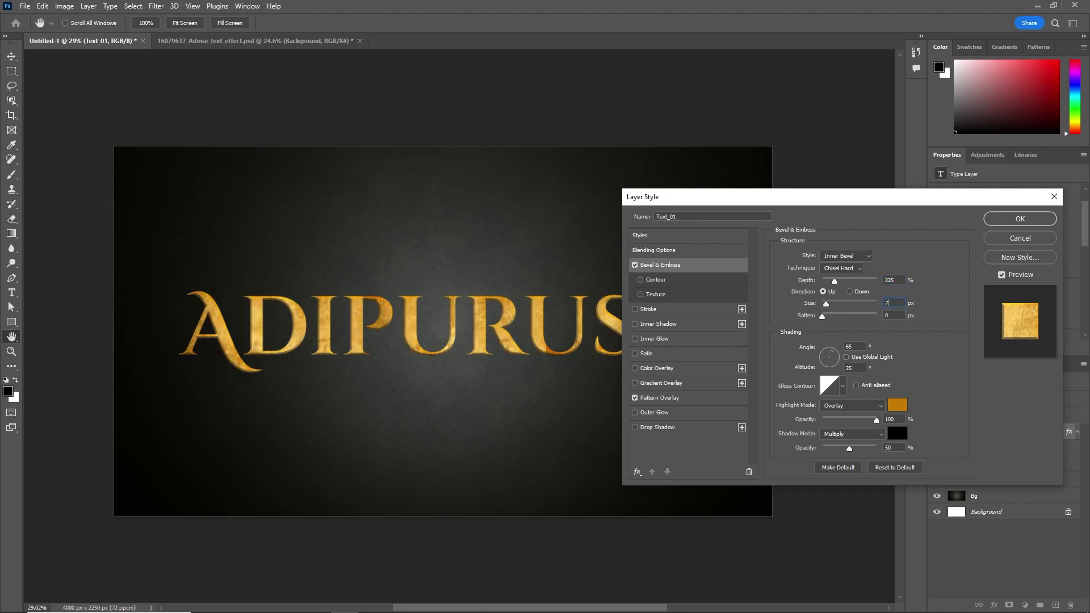
{"action": "left_click_drag", "start_coordinate": [761, 199], "coordinate": [811, 200]}
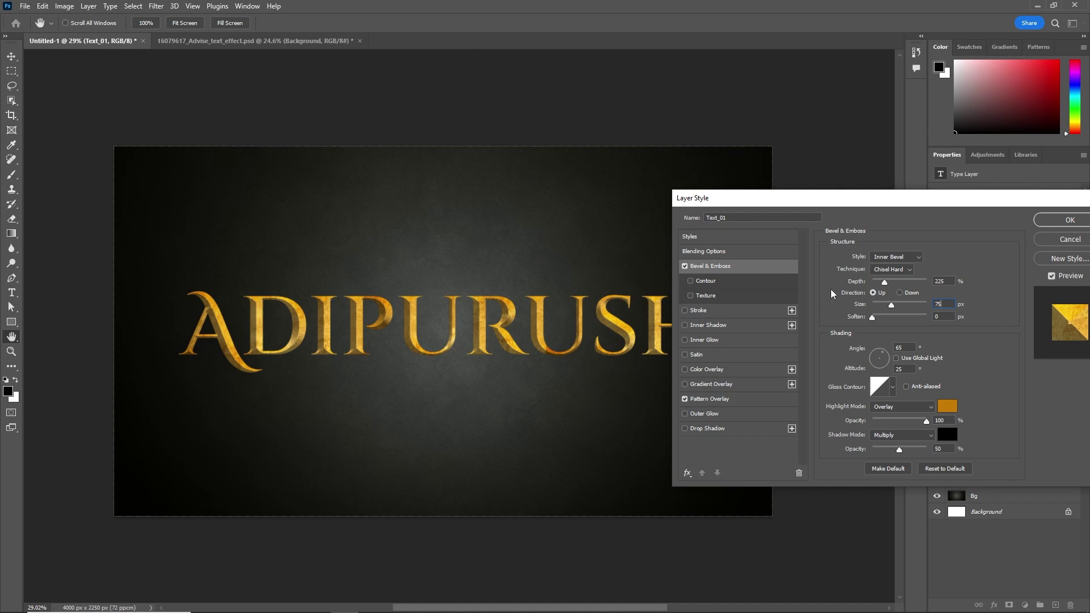
- Set bevel angle 75, altitude 20, and a white Linear Dodge highlight at 50%
{"action": "double_click", "coordinate": [911, 348]}
{"action": "type", "text": "75"}
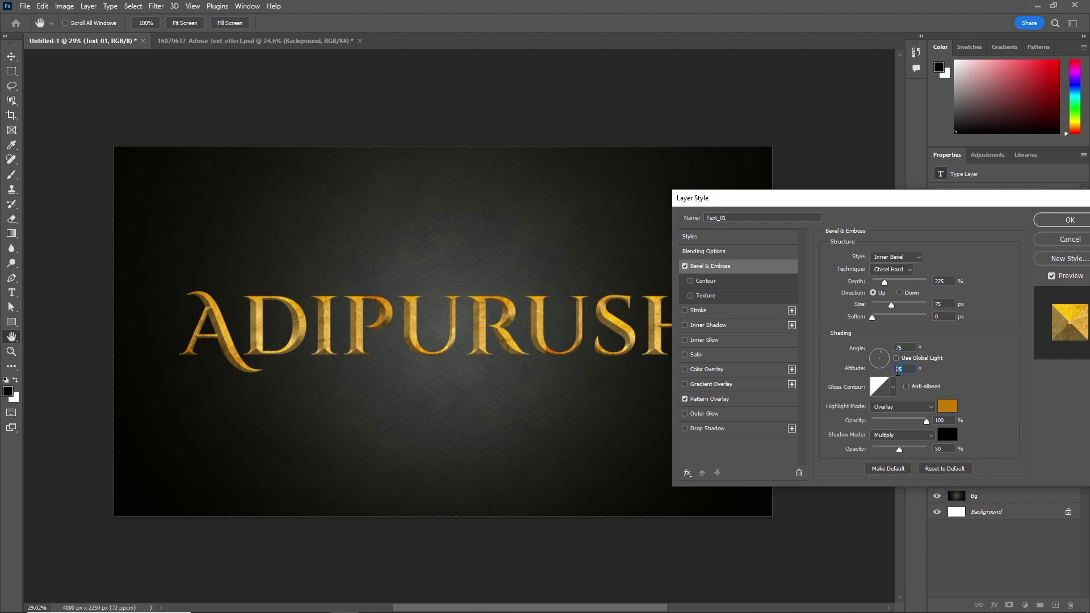
{"action": "type", "text": "20"}
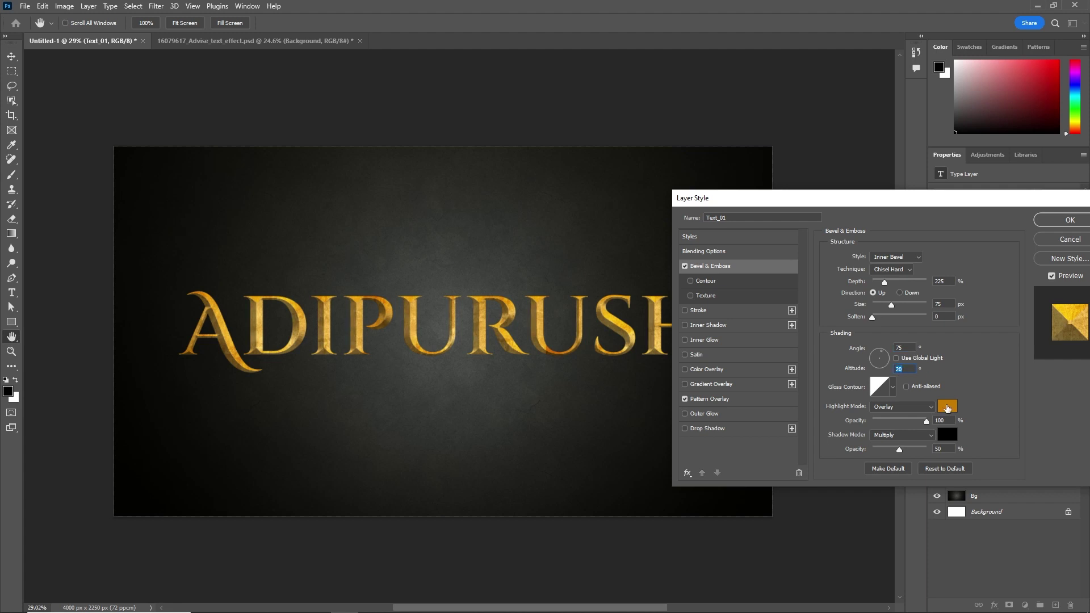
{"action": "left_click", "coordinate": [905, 406]}
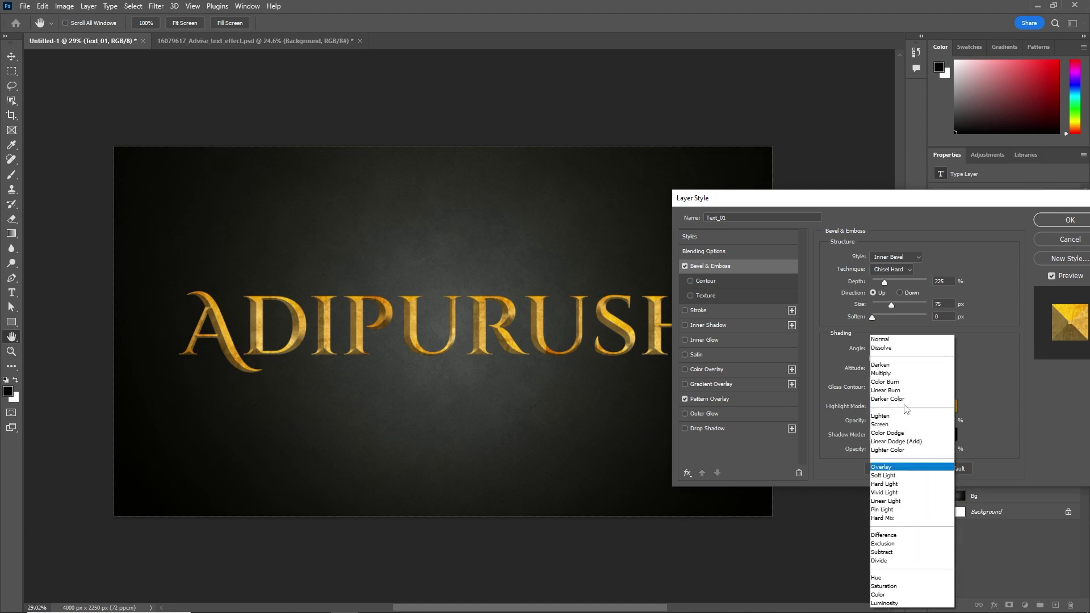
{"action": "left_click", "coordinate": [895, 441]}
{"action": "left_click", "coordinate": [947, 407]}
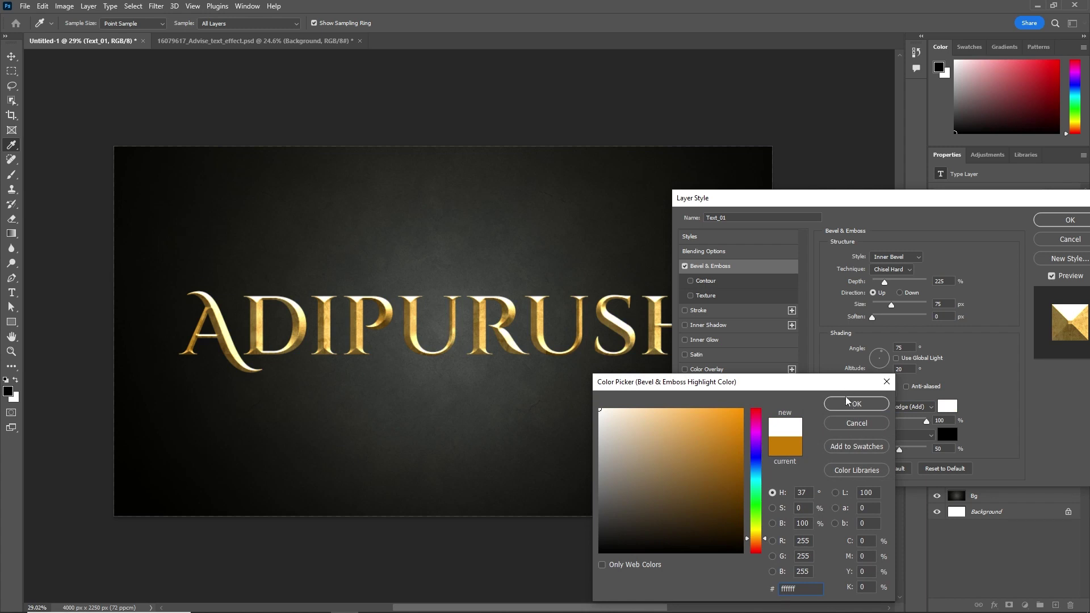
{"action": "key", "text": "Return"}
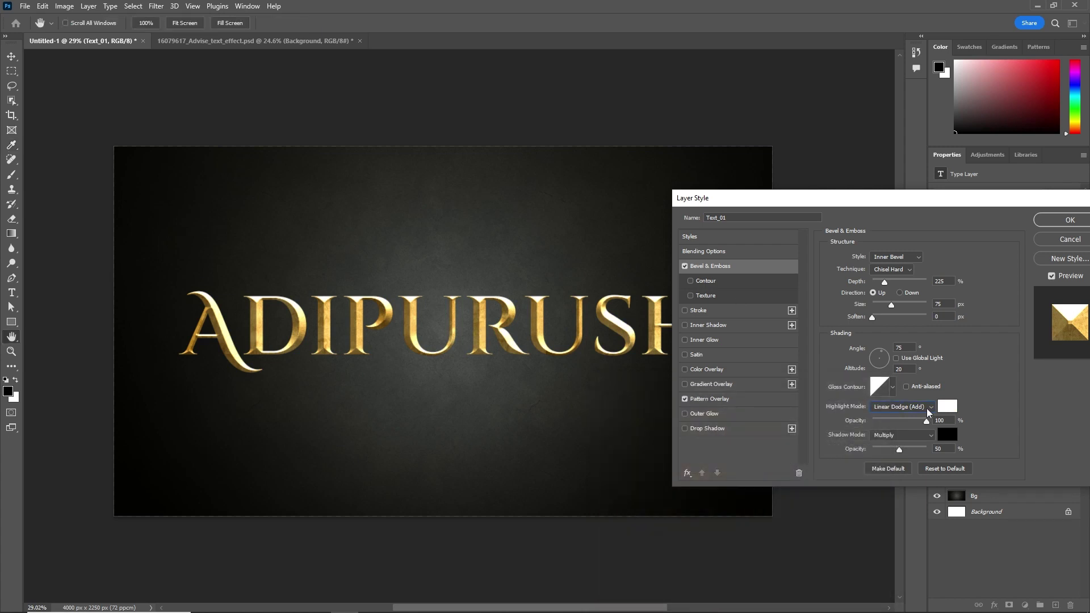
{"action": "mouse_move", "coordinate": [912, 422]}
{"action": "left_mouse_down"}
{"action": "mouse_move", "coordinate": [899, 421]}
{"action": "mouse_move", "coordinate": [904, 449]}
{"action": "left_mouse_up"}
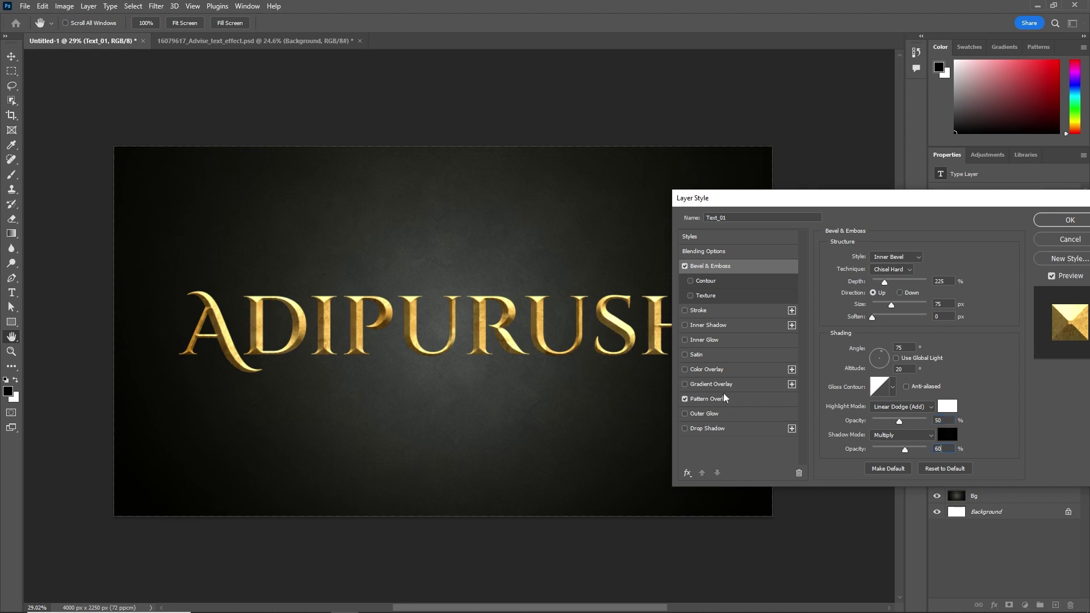
- Add a Linear Burn inner glow in grey #ababab, about 50 px in size
{"action": "left_click", "coordinate": [720, 339]}
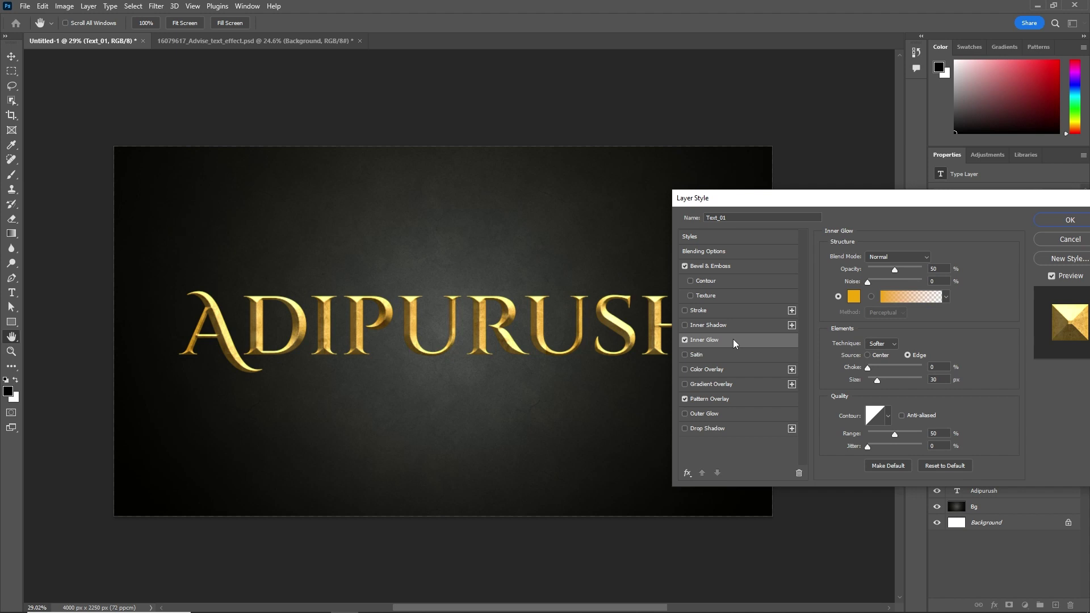
{"action": "left_click", "coordinate": [895, 257]}
{"action": "left_click", "coordinate": [893, 318]}
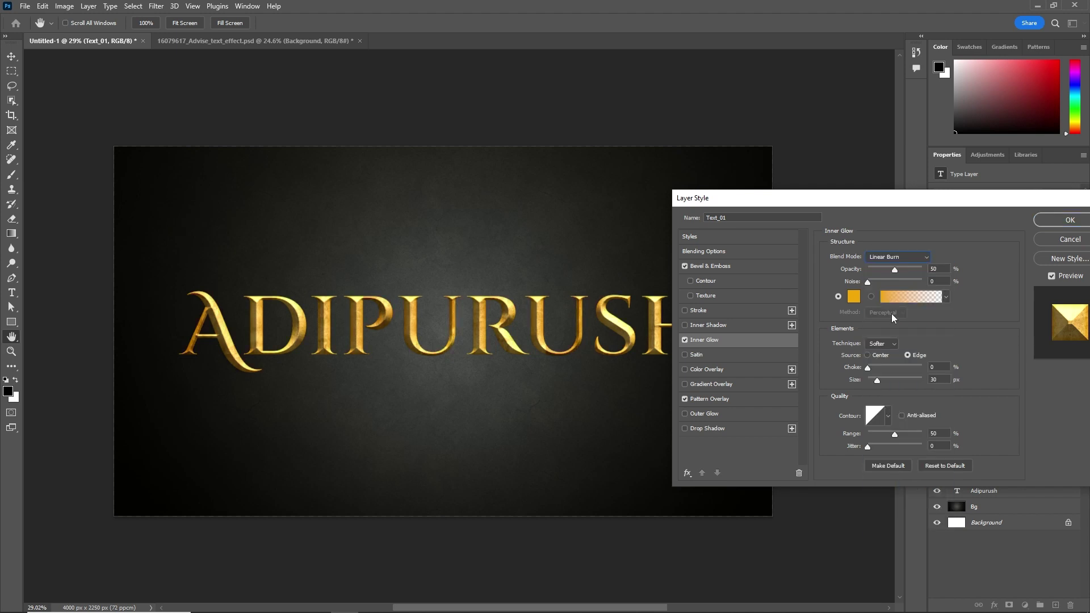
{"action": "left_click", "coordinate": [853, 296]}
{"action": "left_click", "coordinate": [599, 515]}
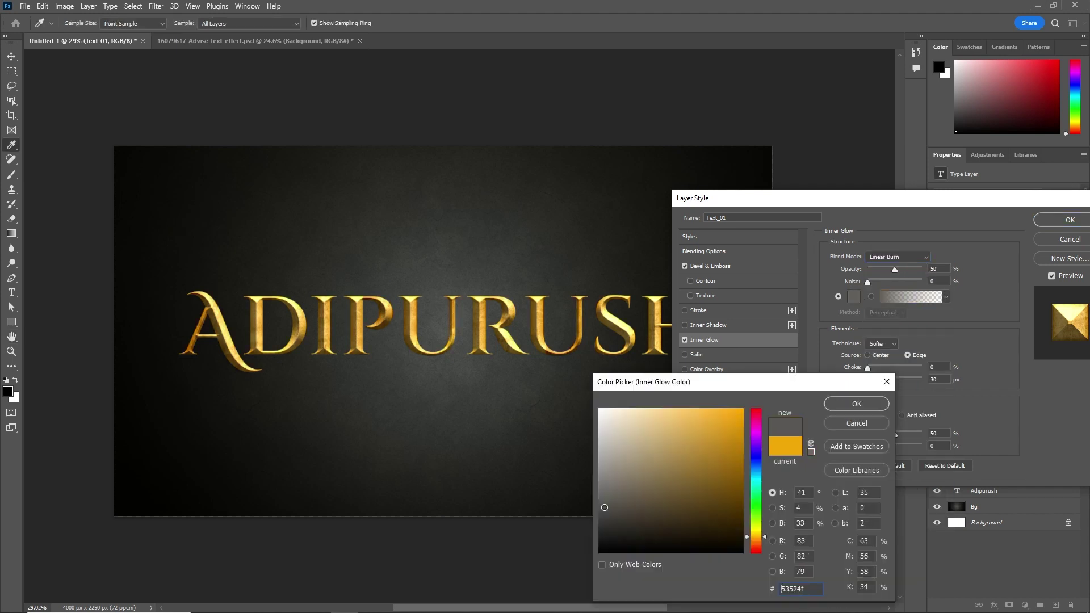
{"action": "left_click_drag", "start_coordinate": [599, 515], "coordinate": [600, 456]}
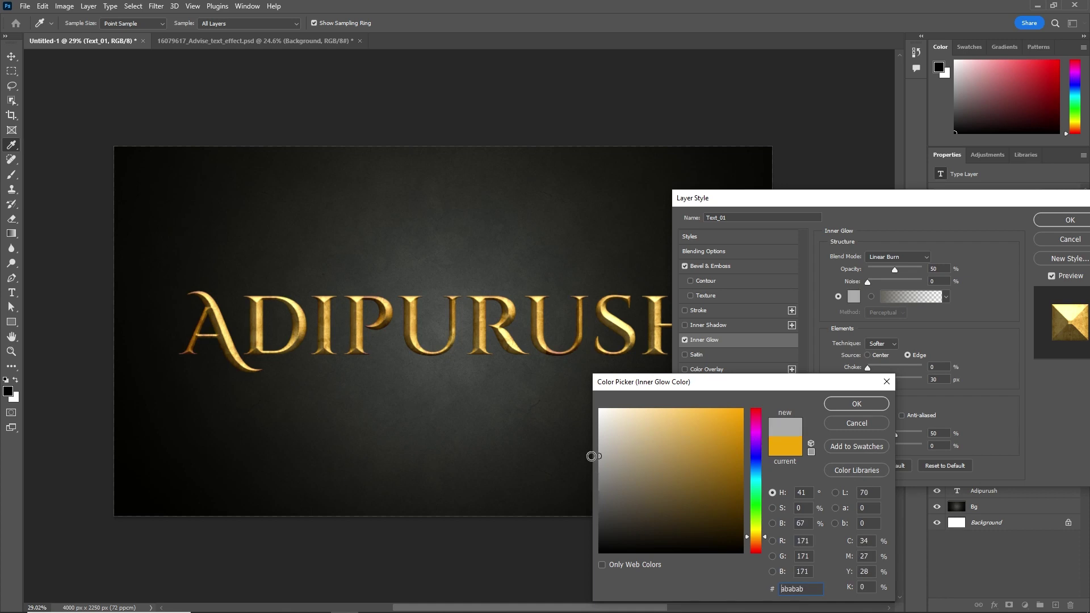
{"action": "left_click", "coordinate": [864, 404]}
{"action": "left_click_drag", "start_coordinate": [878, 379], "coordinate": [906, 381]}
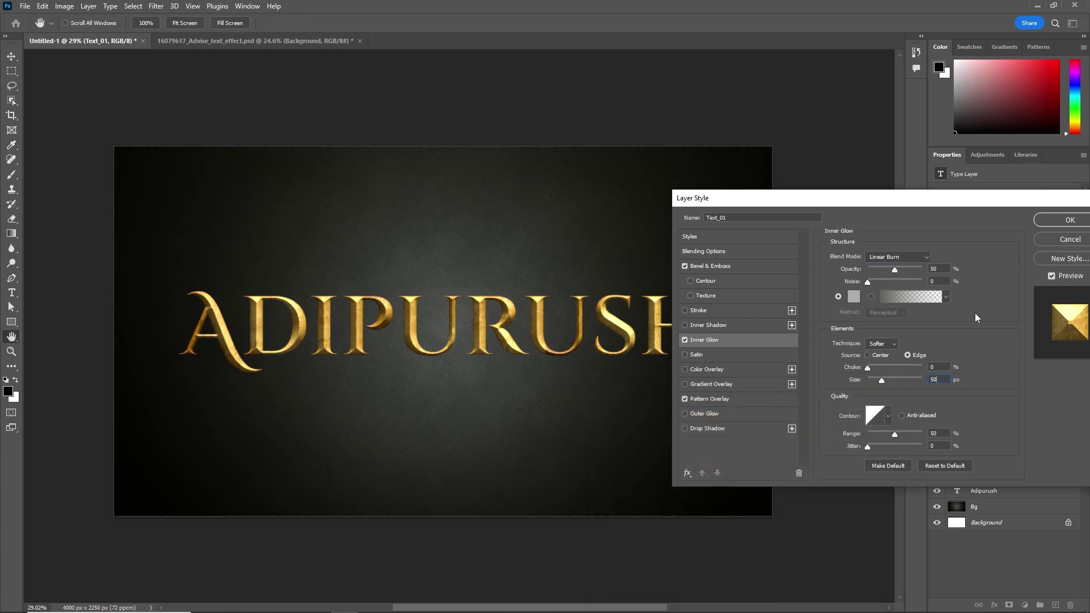
- Apply the styles, then reopen Text_01's styles and set the bevel Texture scale to 5%
{"action": "left_click", "coordinate": [1070, 220]}
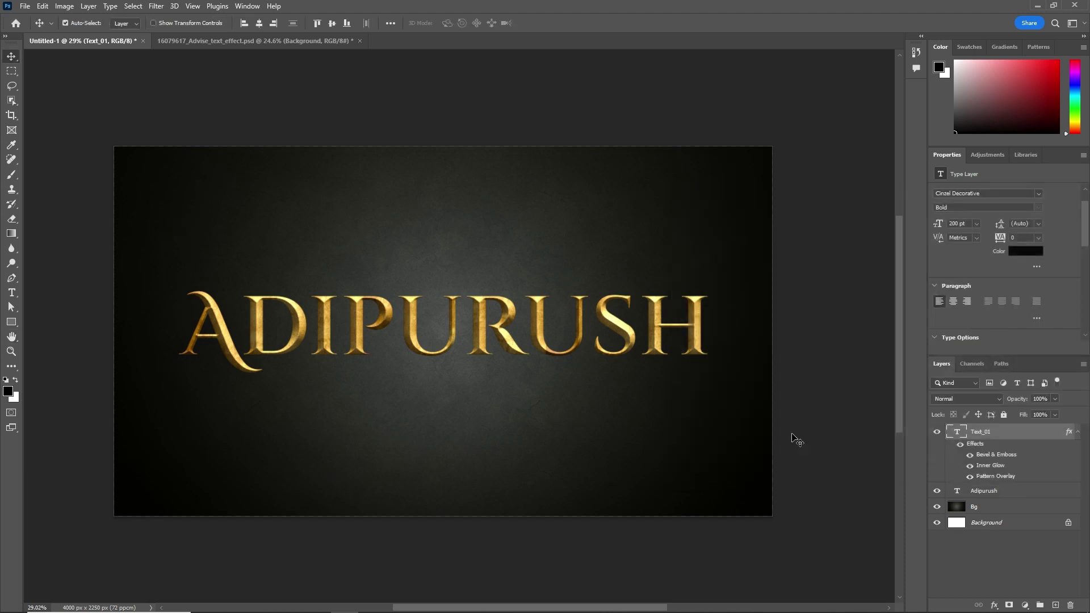
{"action": "double_click", "coordinate": [1025, 434]}
{"action": "left_click", "coordinate": [696, 295]}
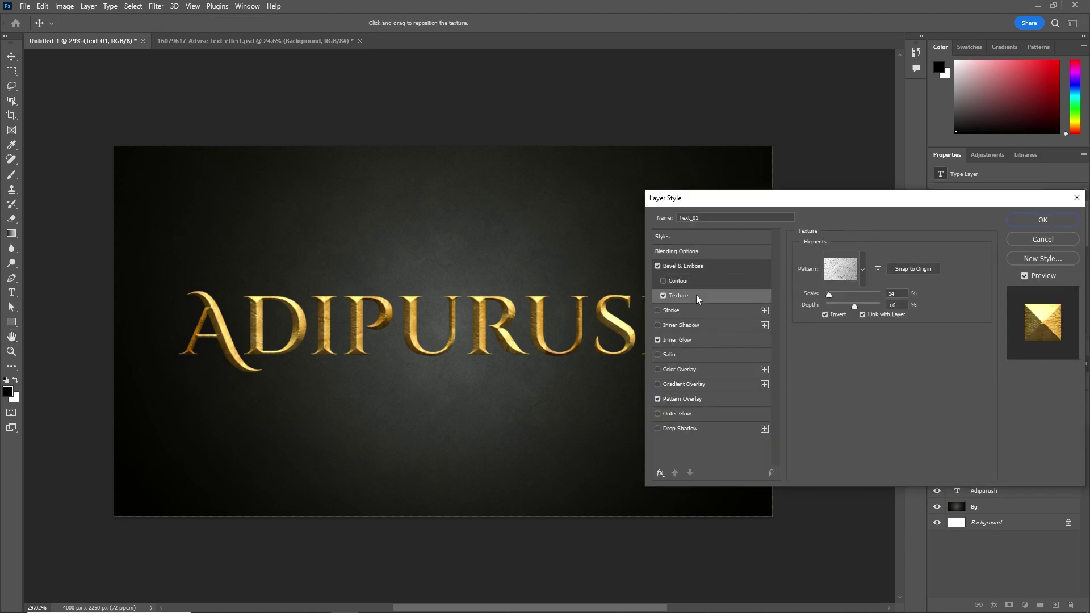
{"action": "left_click", "coordinate": [861, 272]}
{"action": "left_click", "coordinate": [947, 311]}
{"action": "left_click", "coordinate": [896, 294]}
{"action": "type", "text": "5"}
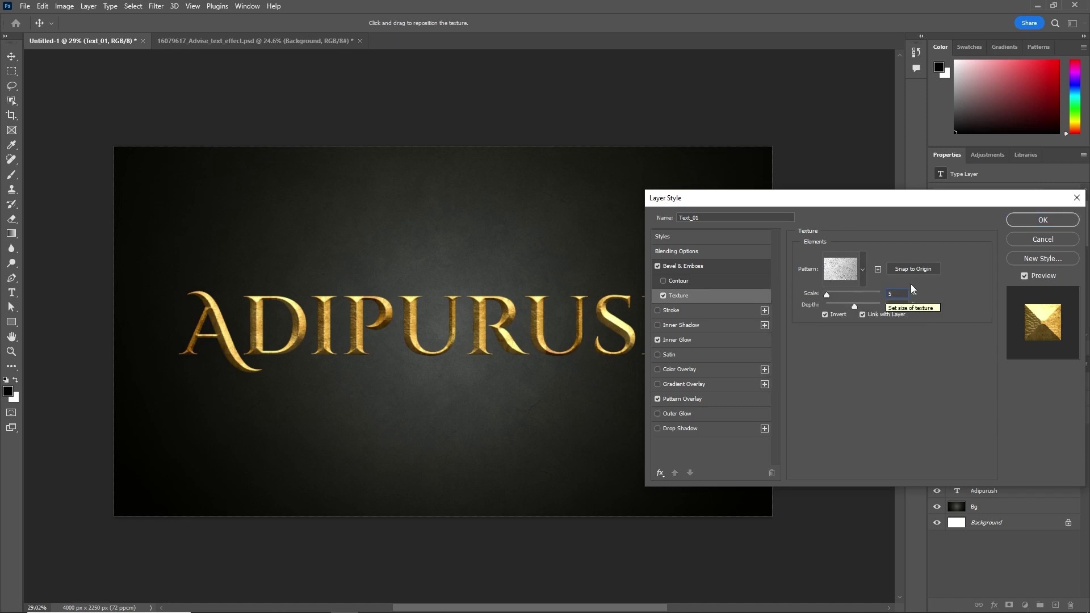
- Reposition the gold pattern, set the Pattern Overlay angle to 75, and apply
{"action": "left_click", "coordinate": [686, 400]}
{"action": "left_click_drag", "start_coordinate": [562, 352], "coordinate": [593, 346]}
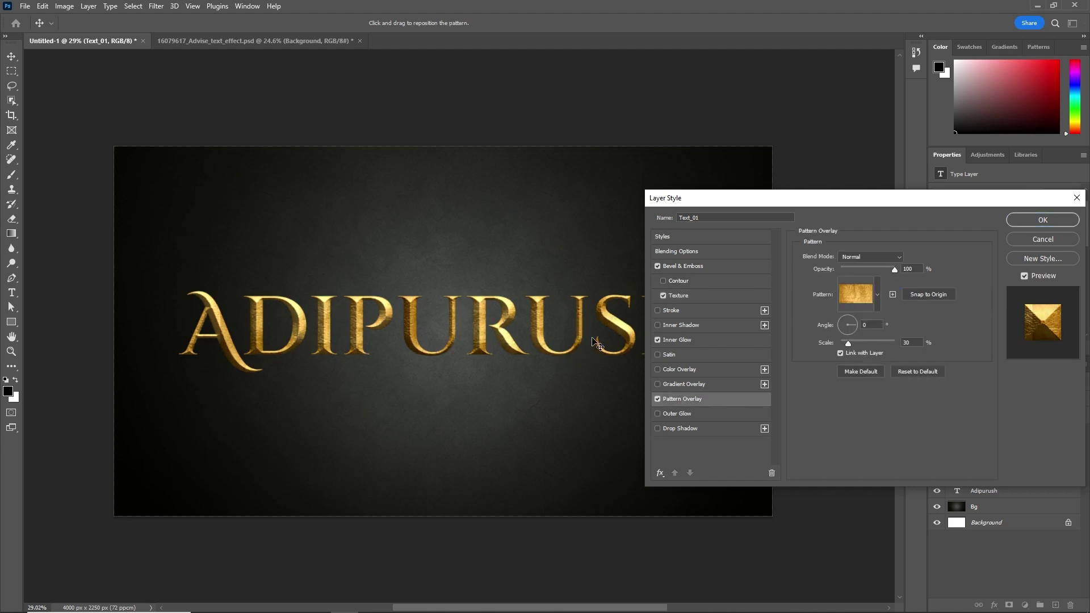
{"action": "double_click", "coordinate": [868, 325]}
{"action": "type", "text": "75"}
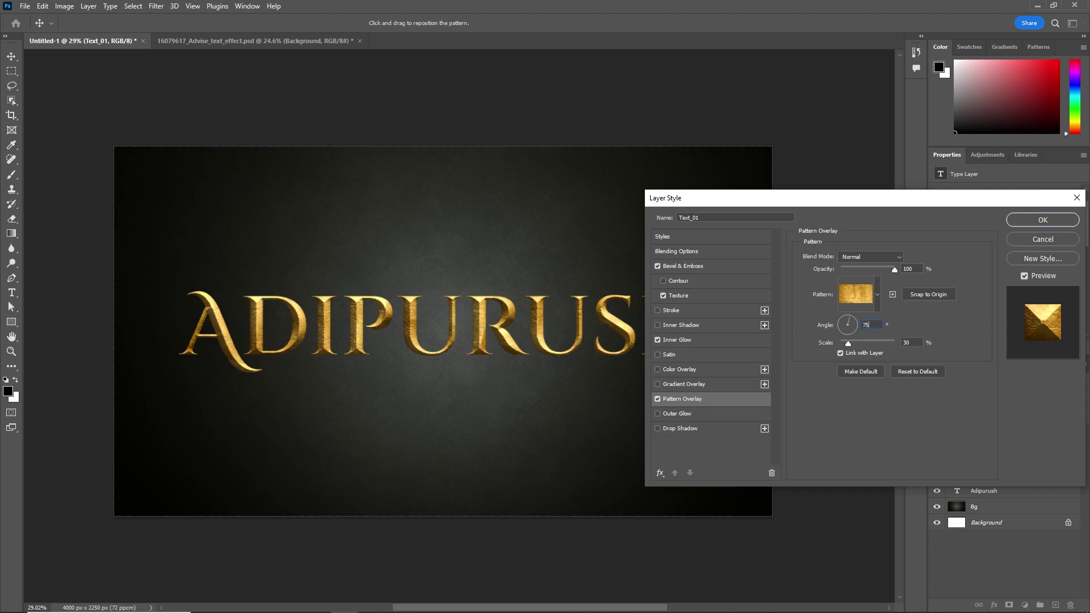
{"action": "left_click", "coordinate": [1044, 220]}
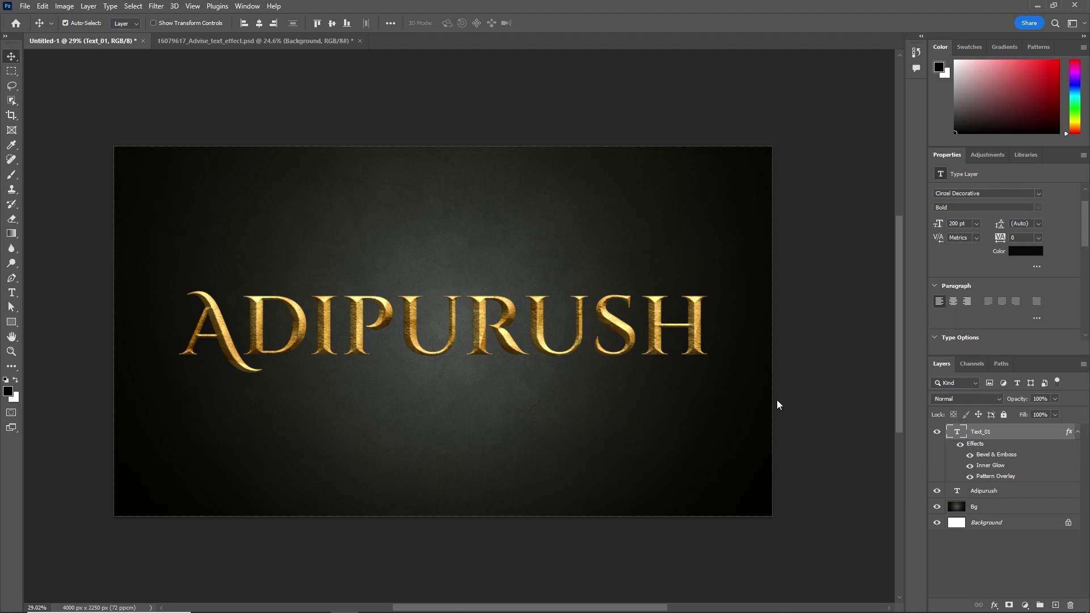
- Place the text copy above Text_01 as Text_02 with 0% fill
{"action": "key", "text": "ctrl+plus"}
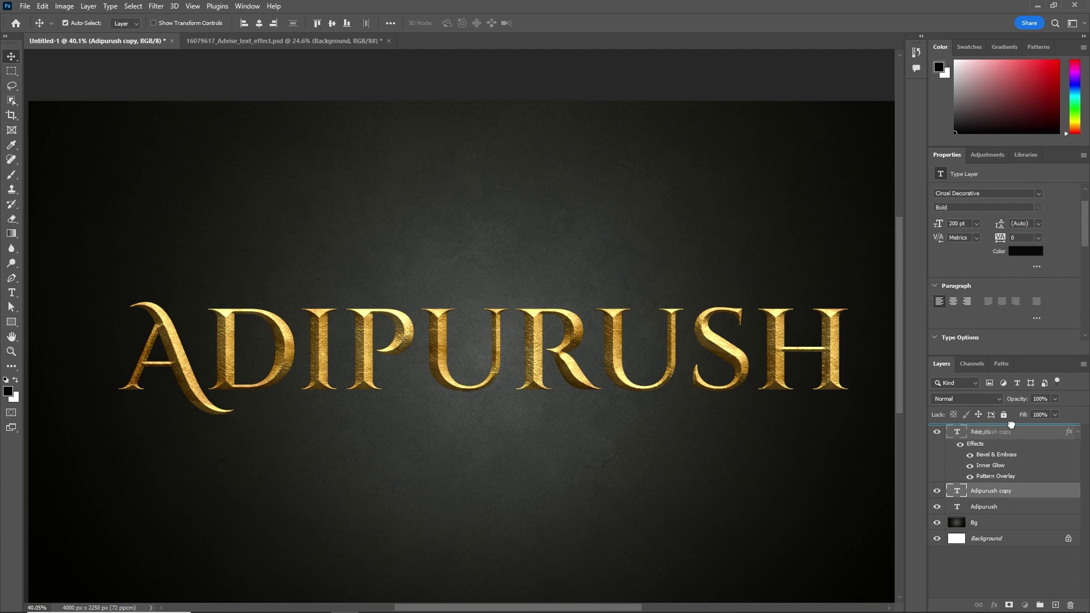
{"action": "left_click_drag", "start_coordinate": [1011, 424], "coordinate": [996, 432]}
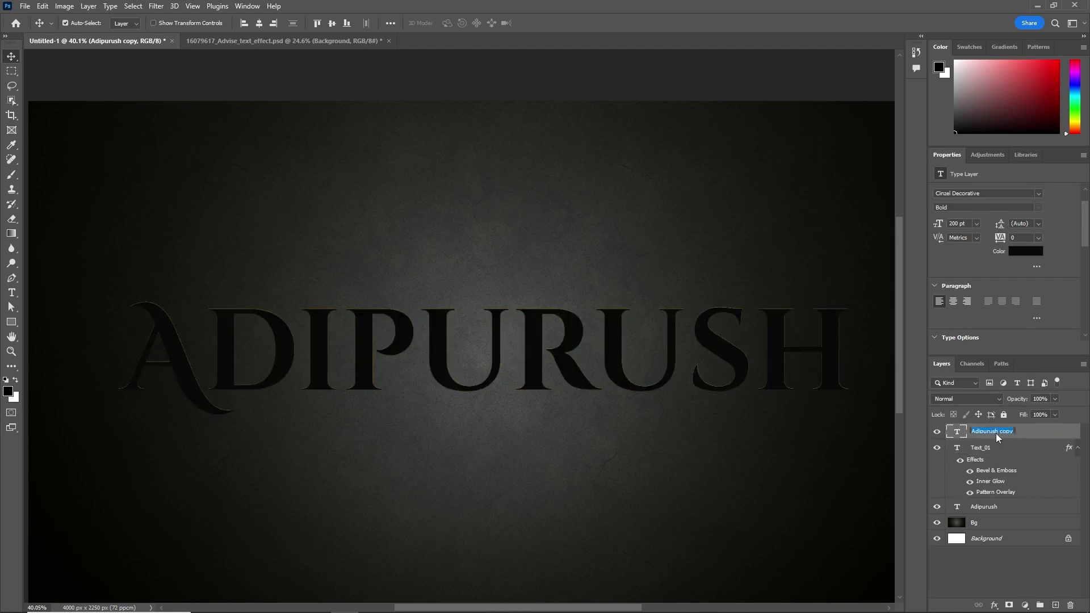
{"action": "type", "text": "Text_02"}
{"action": "key", "text": "Return"}
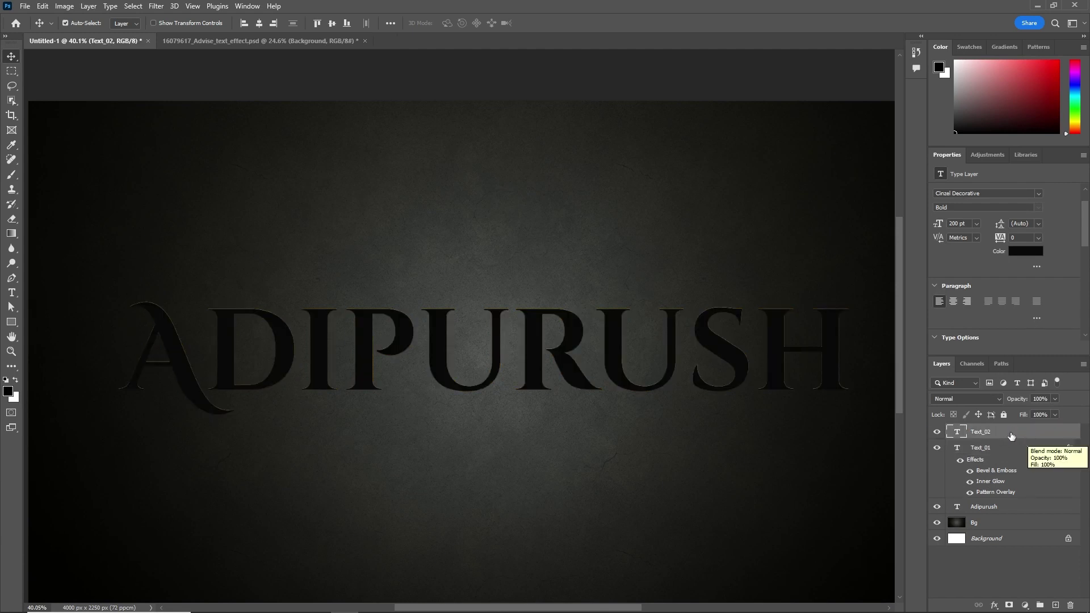
{"action": "key", "text": "shift+0"}
{"action": "key", "text": "shift+0"}
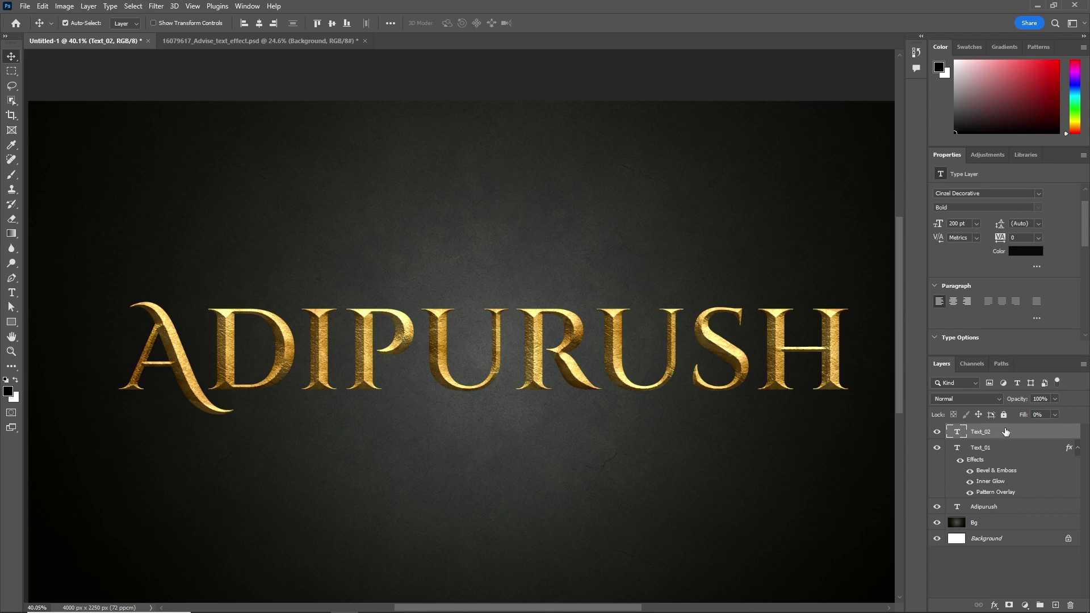
{"action": "double_click", "coordinate": [1032, 436]}
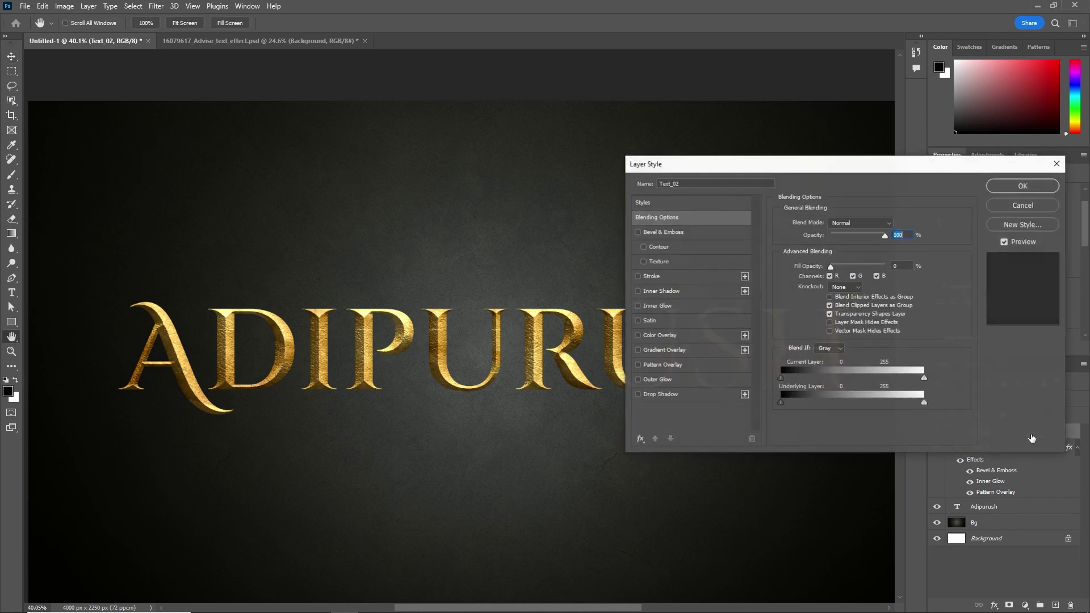
- Give Text_02 a bevel with a d39308 gold Overlay highlight and about 25% shadow opacity
{"action": "left_click", "coordinate": [638, 232]}
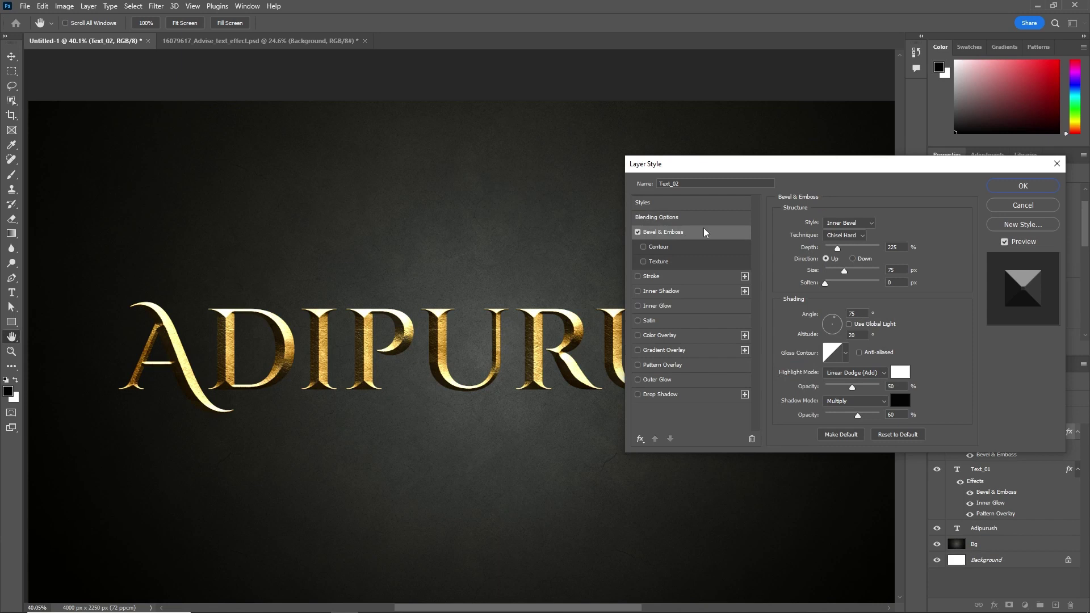
{"action": "left_click", "coordinate": [899, 372]}
{"action": "left_click_drag", "start_coordinate": [756, 550], "coordinate": [756, 537]}
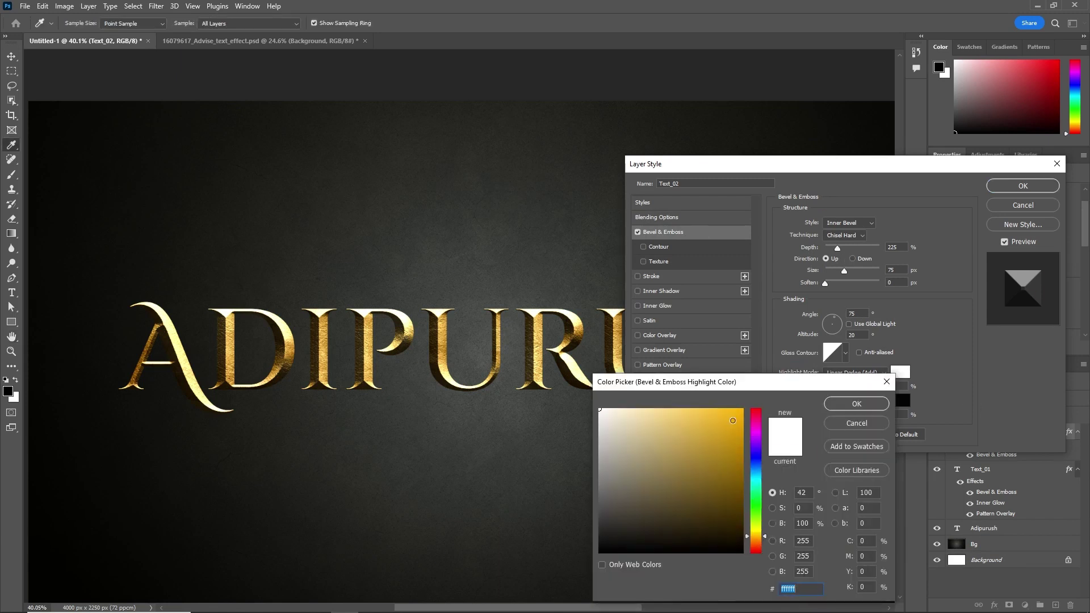
{"action": "left_click", "coordinate": [738, 435]}
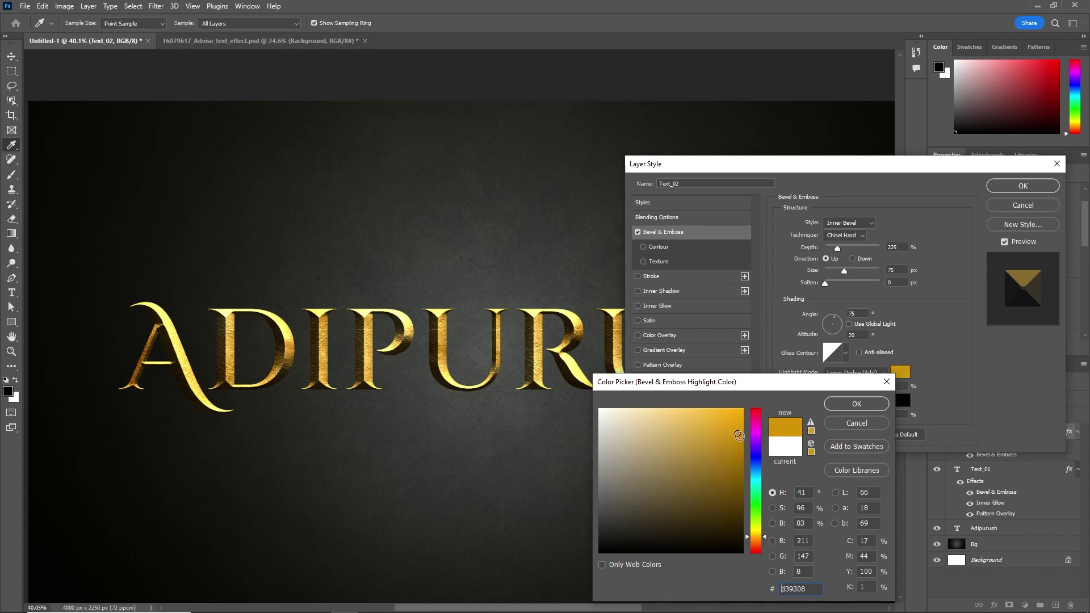
{"action": "left_click", "coordinate": [857, 403]}
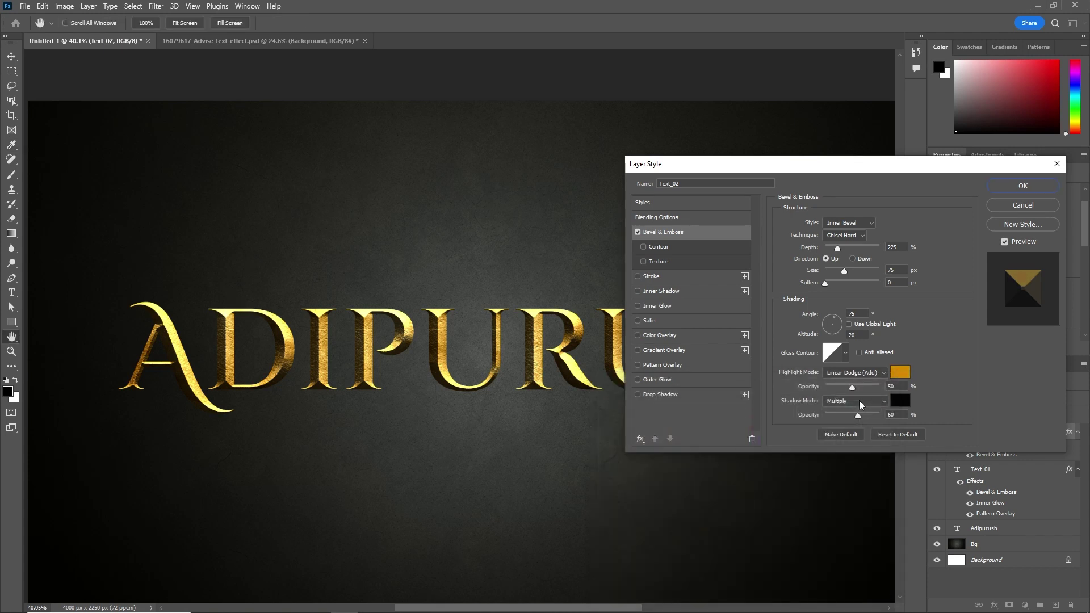
{"action": "mouse_move", "coordinate": [857, 415]}
{"action": "left_mouse_down"}
{"action": "mouse_move", "coordinate": [935, 433]}
{"action": "mouse_move", "coordinate": [840, 420]}
{"action": "left_mouse_up"}
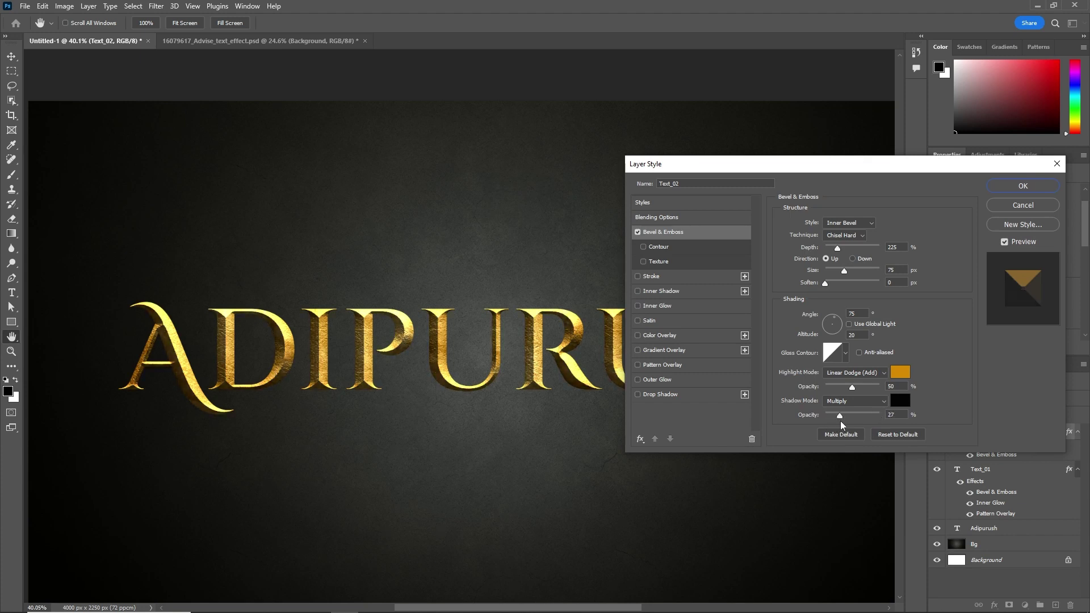
{"action": "left_click", "coordinate": [851, 401]}
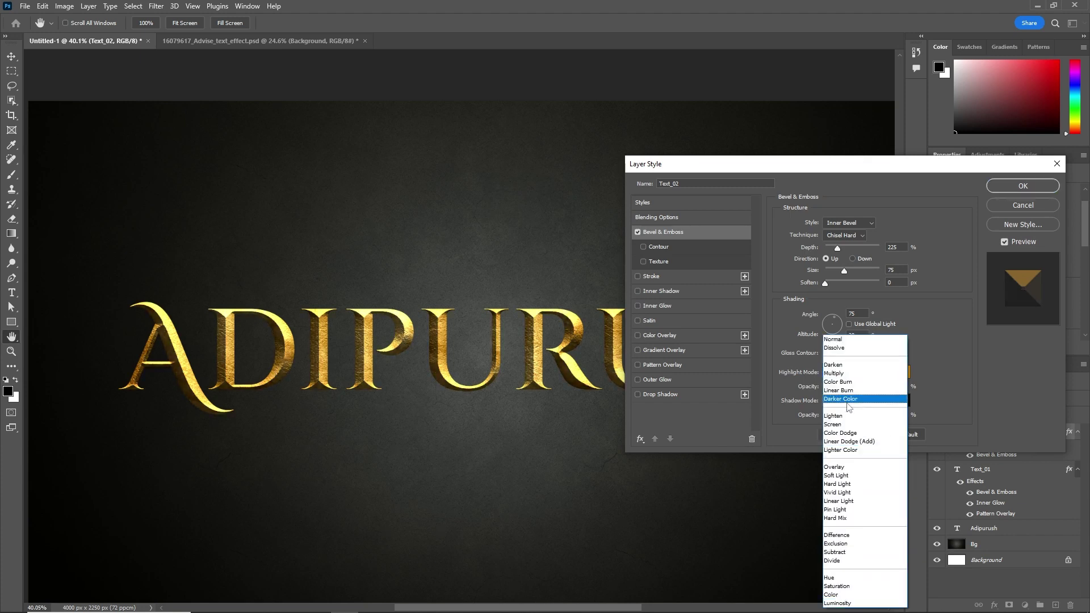
{"action": "left_click", "coordinate": [844, 467]}
{"action": "left_click", "coordinate": [1023, 186]}
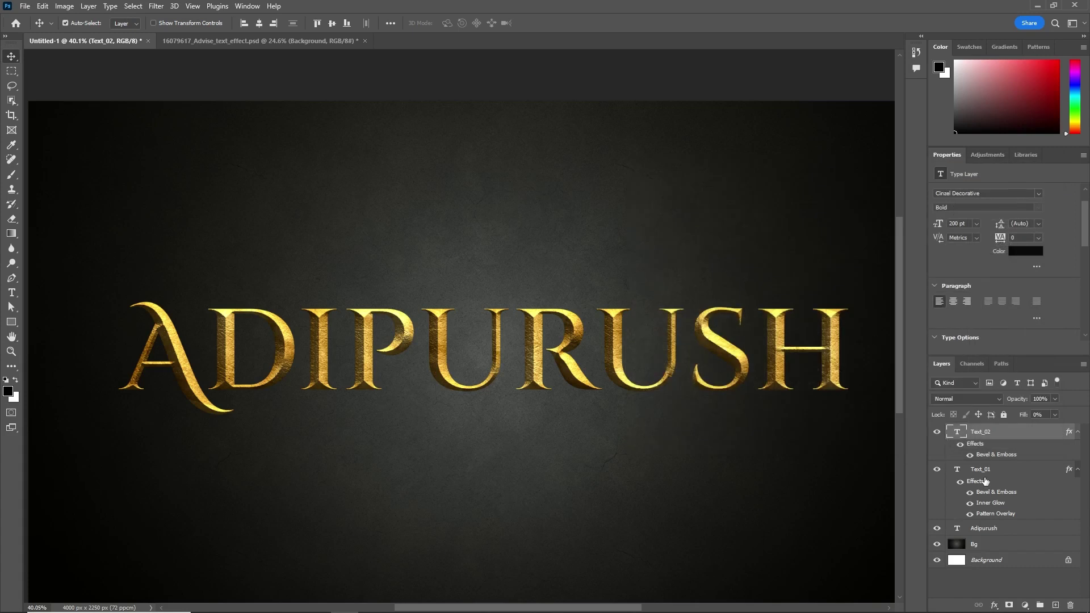
- Duplicate the Adipurush text layer as a 0%-fill layer named Outline
{"action": "left_click", "coordinate": [1012, 528]}
{"action": "key", "text": "ctrl+j"}
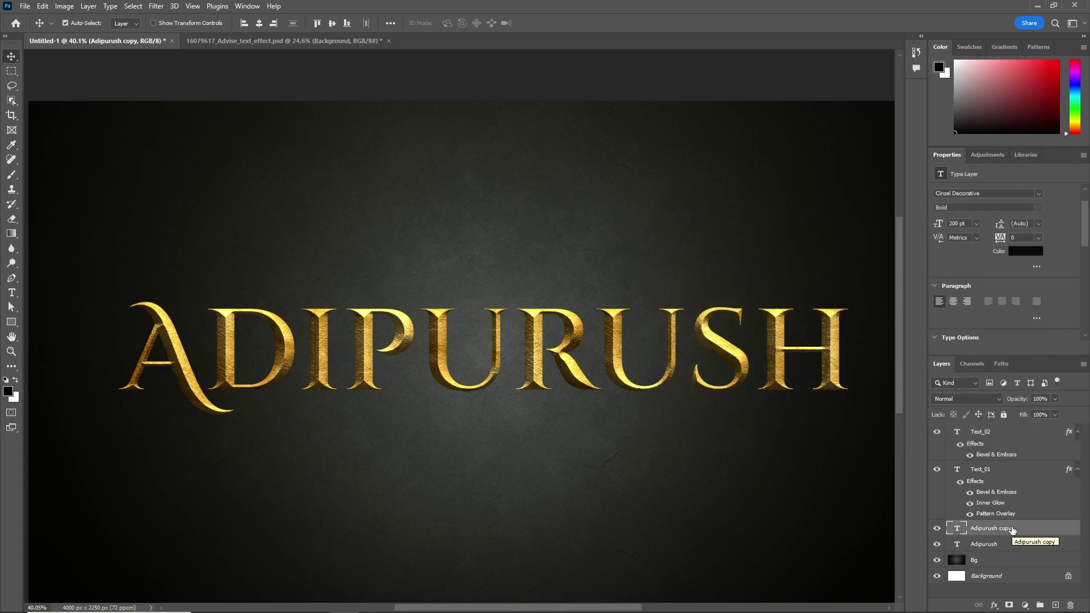
{"action": "key", "text": "shift+0"}
{"action": "double_click", "coordinate": [991, 528]}
{"action": "type", "text": "Outline"}
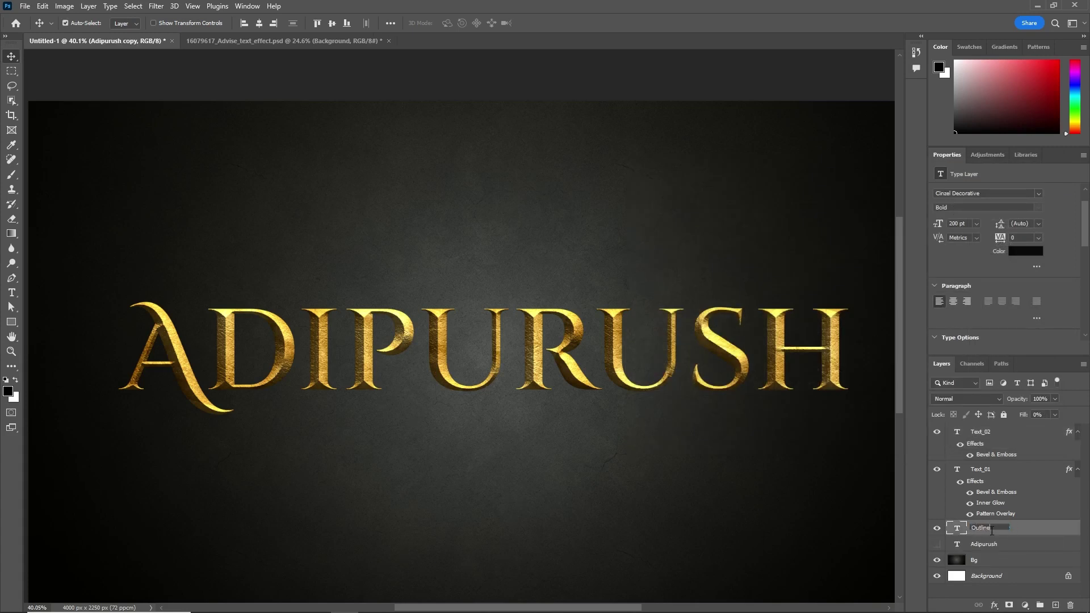
{"action": "left_click", "coordinate": [1016, 474]}
{"action": "left_click", "coordinate": [1029, 530]}
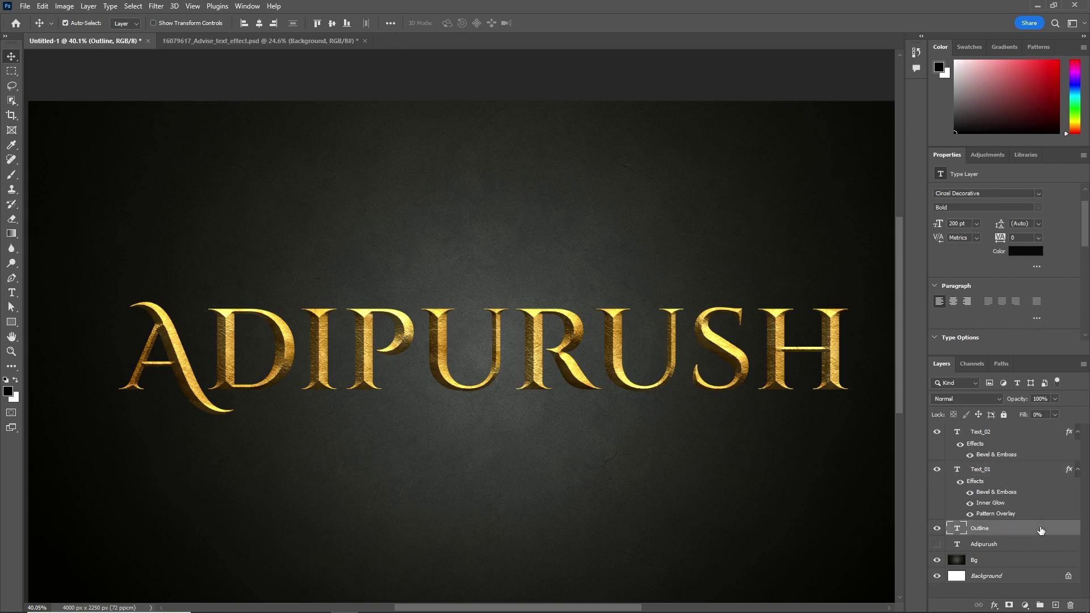
{"action": "double_click", "coordinate": [1040, 530]}
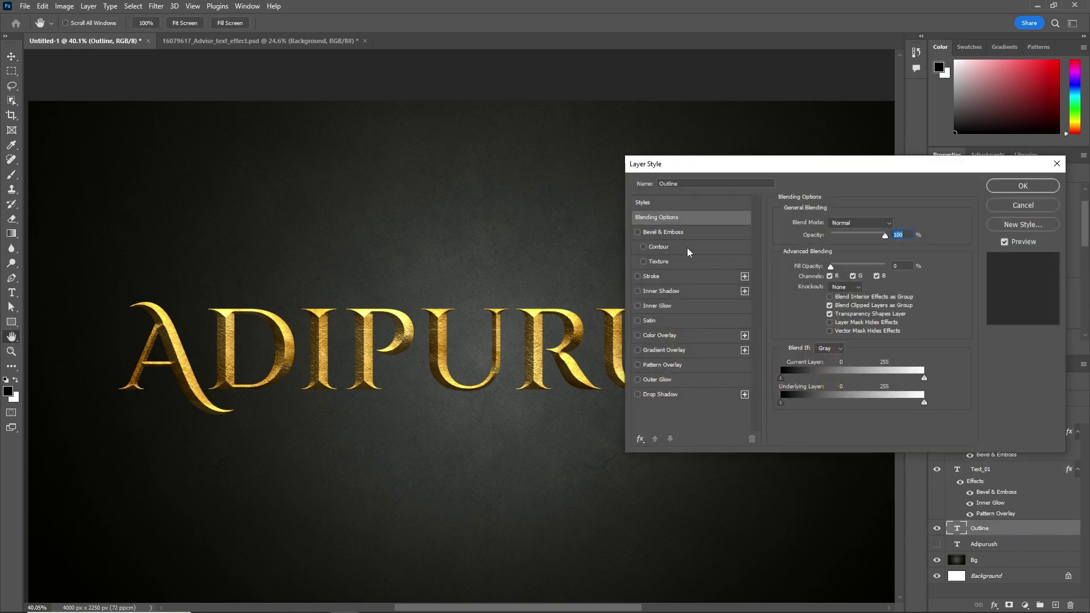
- Enable a Stroke Emboss bevel with depth 125, size 20, and a low lighting angle
{"action": "left_click", "coordinate": [665, 235]}
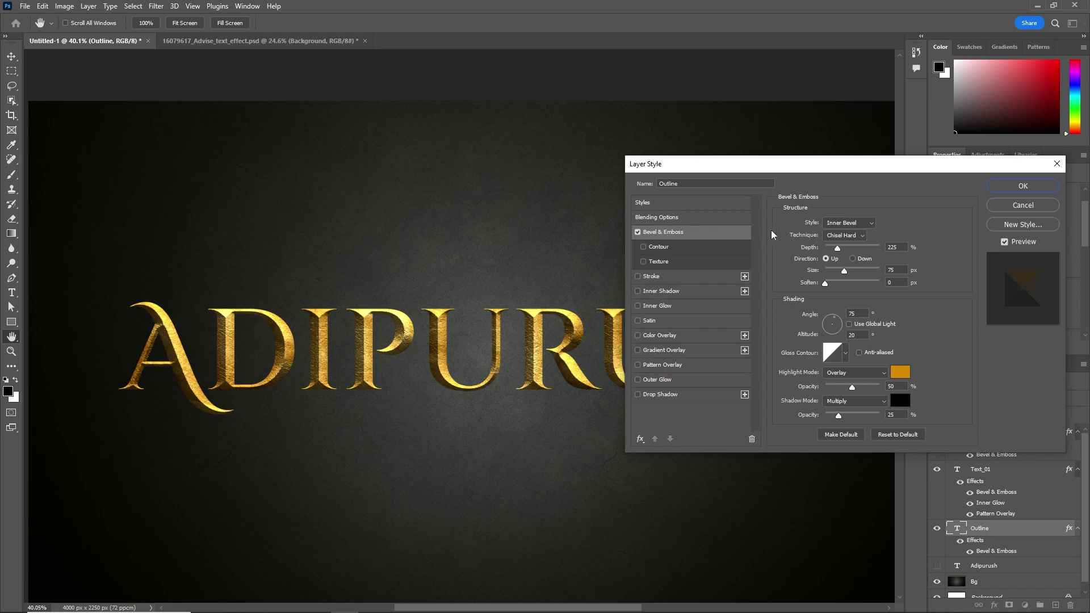
{"action": "left_click", "coordinate": [836, 225]}
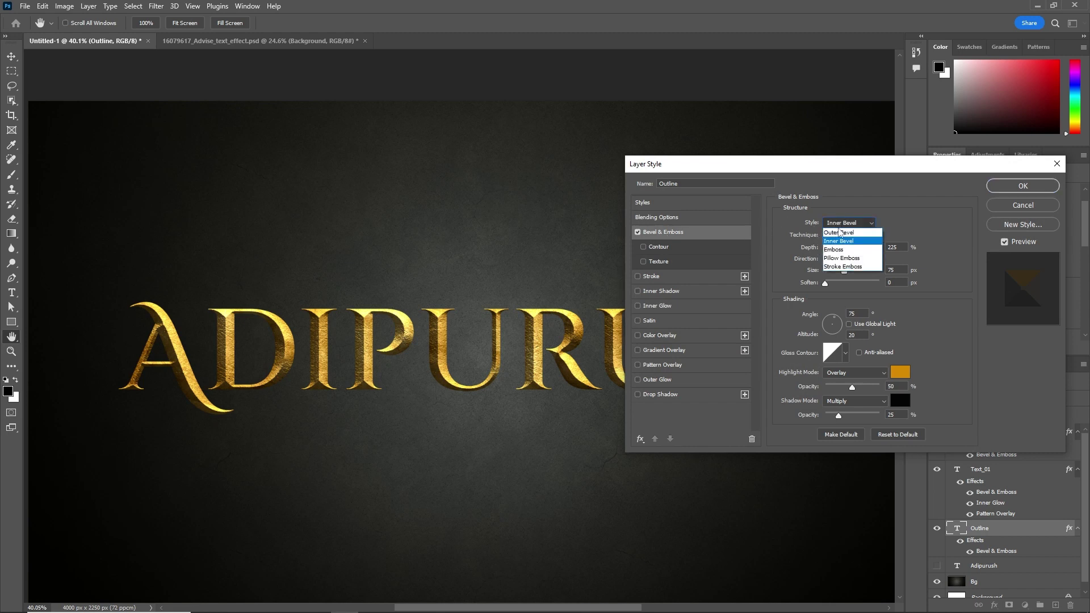
{"action": "key", "text": "Escape"}
{"action": "key", "text": "Down"}
{"action": "key", "text": "Down"}
{"action": "key", "text": "Down"}
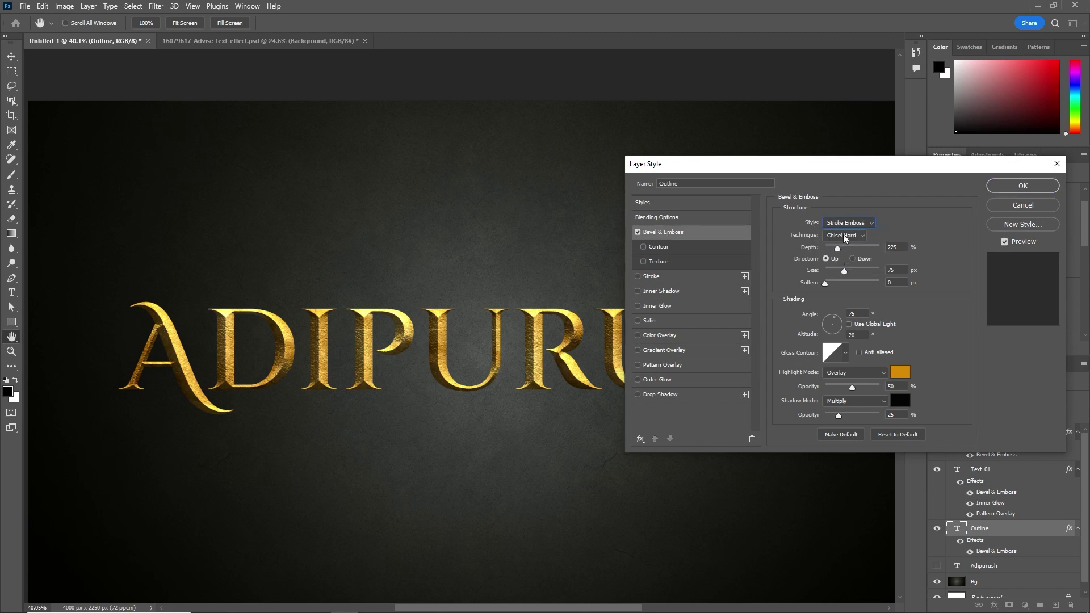
{"action": "key", "text": "Tab"}
{"action": "type", "text": "125"}
{"action": "left_click_drag", "start_coordinate": [836, 319], "coordinate": [841, 320]}
- Set a beige Color Dodge bevel highlight and 75% shadow opacity
{"action": "left_click", "coordinate": [901, 373]}
{"action": "left_click_drag", "start_coordinate": [602, 485], "coordinate": [599, 420]}
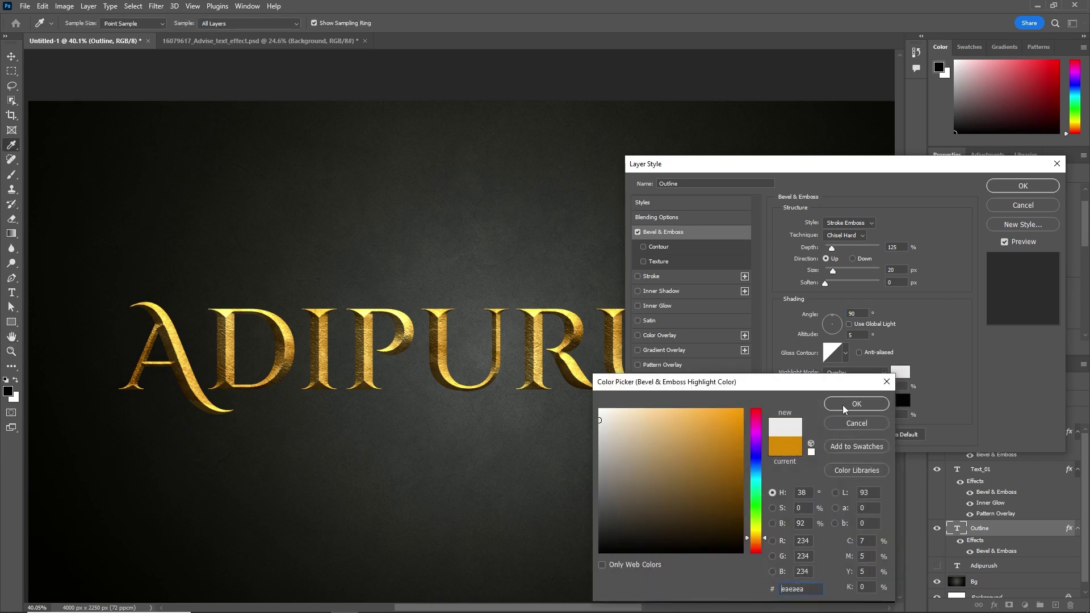
{"action": "left_click", "coordinate": [628, 418]}
{"action": "left_click", "coordinate": [845, 404]}
{"action": "left_click", "coordinate": [893, 414]}
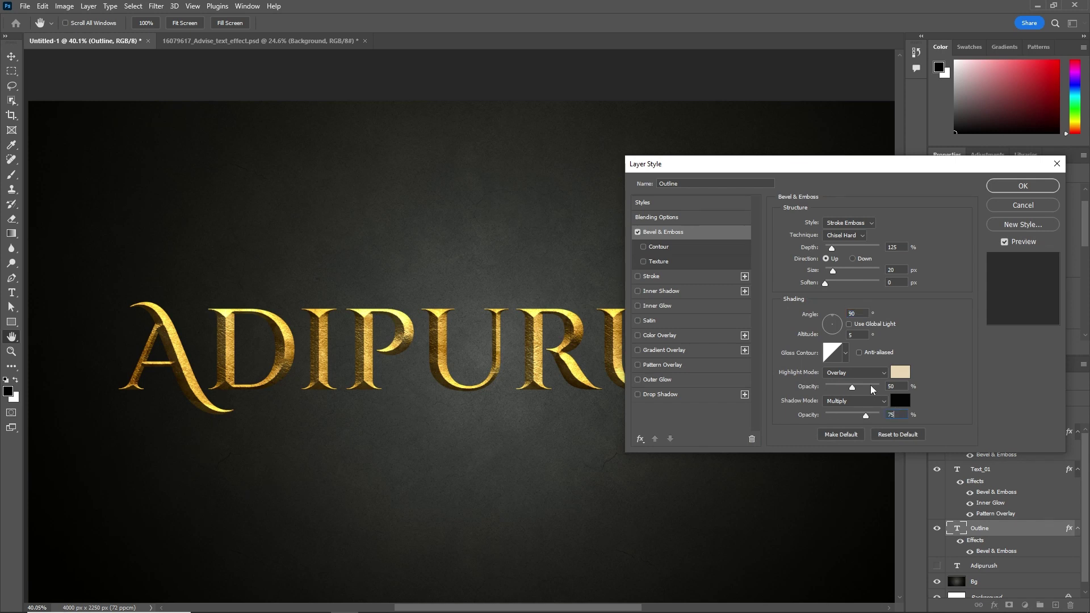
{"action": "left_click", "coordinate": [854, 372]}
{"action": "left_click", "coordinate": [857, 436]}
- Add a stroke to the Outline text with size 6
{"action": "left_click", "coordinate": [637, 276]}
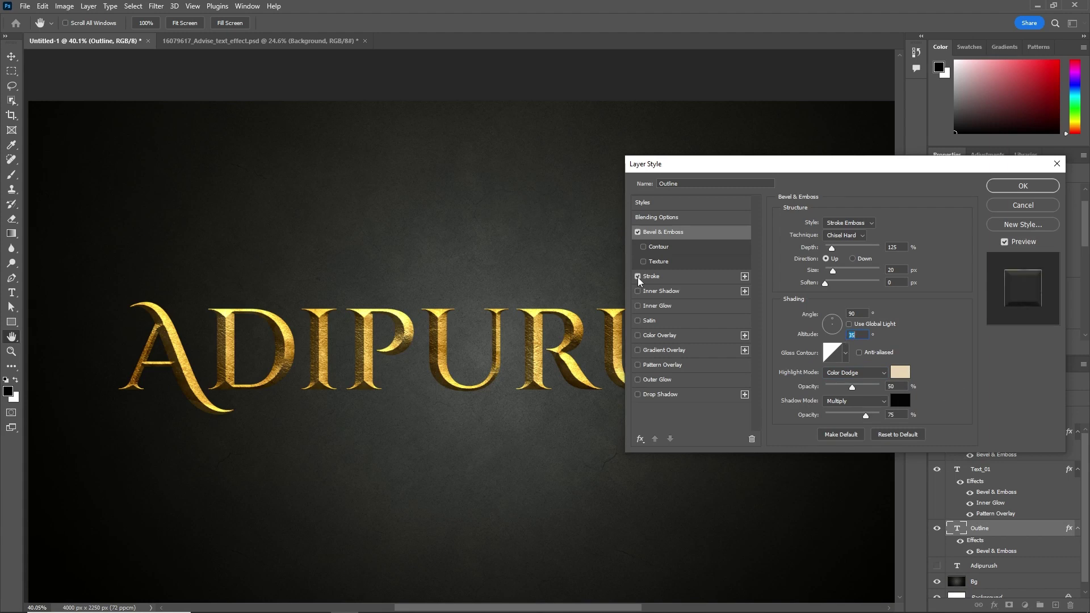
{"action": "left_click", "coordinate": [660, 277]}
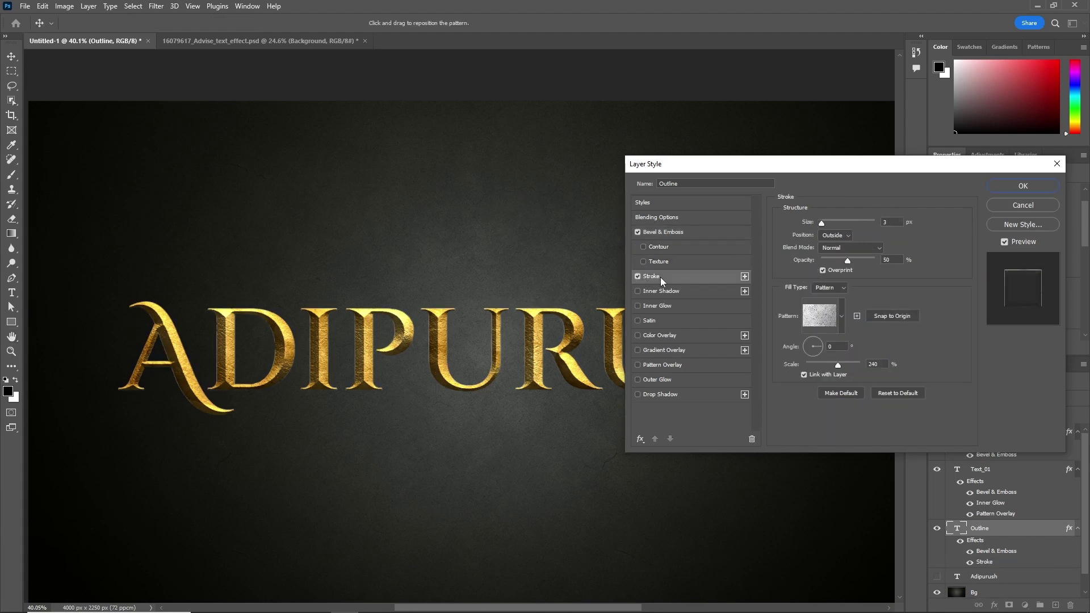
{"action": "double_click", "coordinate": [890, 222]}
{"action": "type", "text": "1"}
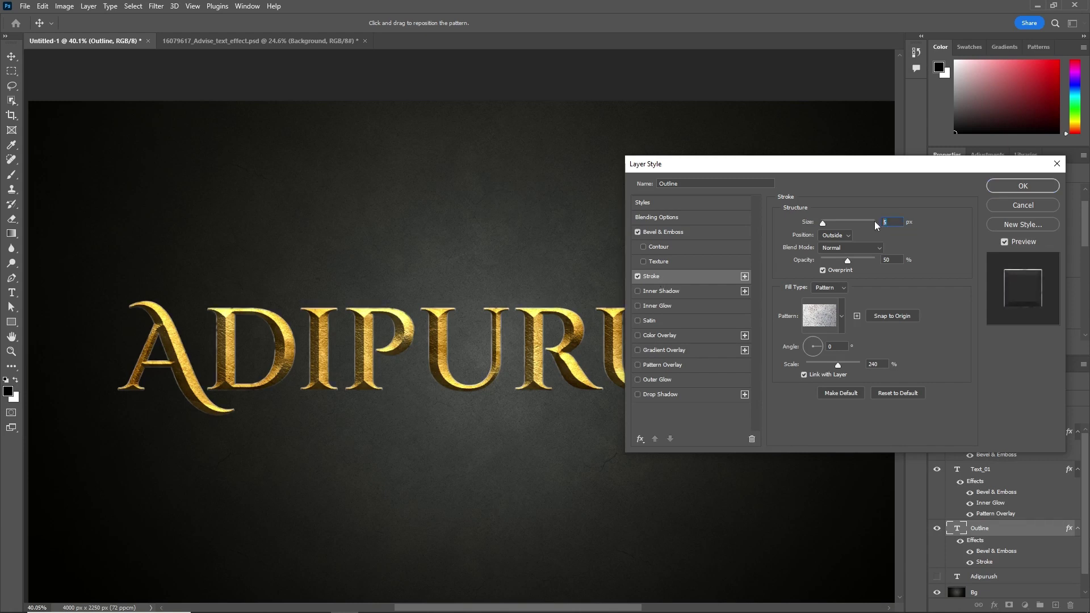
{"action": "type", "text": "0"}
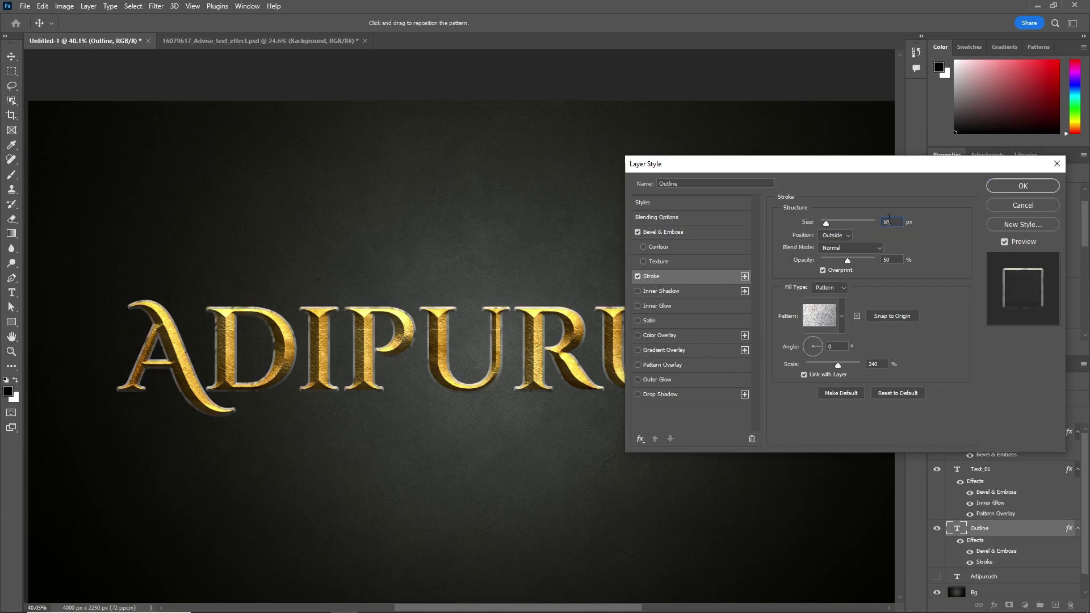
{"action": "type", "text": "7"}
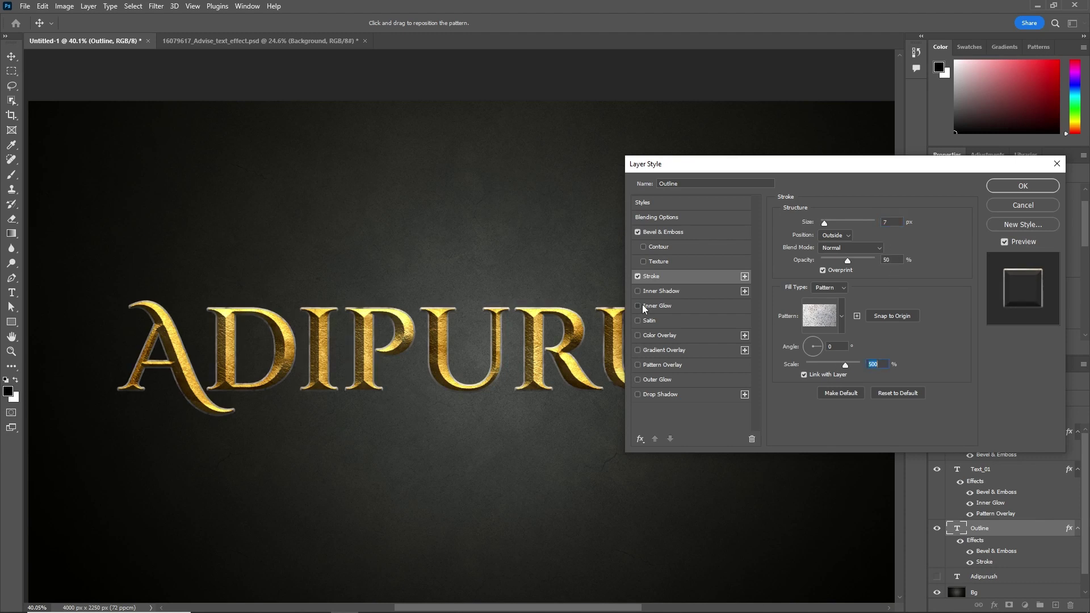
- Add an orange Normal-mode inner glow at 25% opacity
{"action": "left_click", "coordinate": [676, 308]}
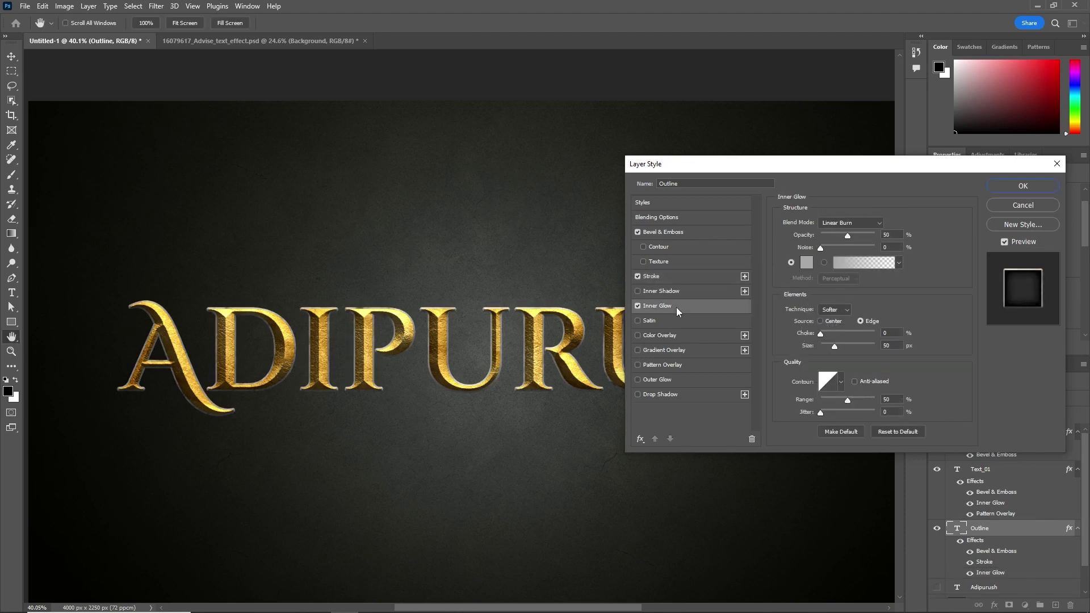
{"action": "left_click", "coordinate": [806, 261]}
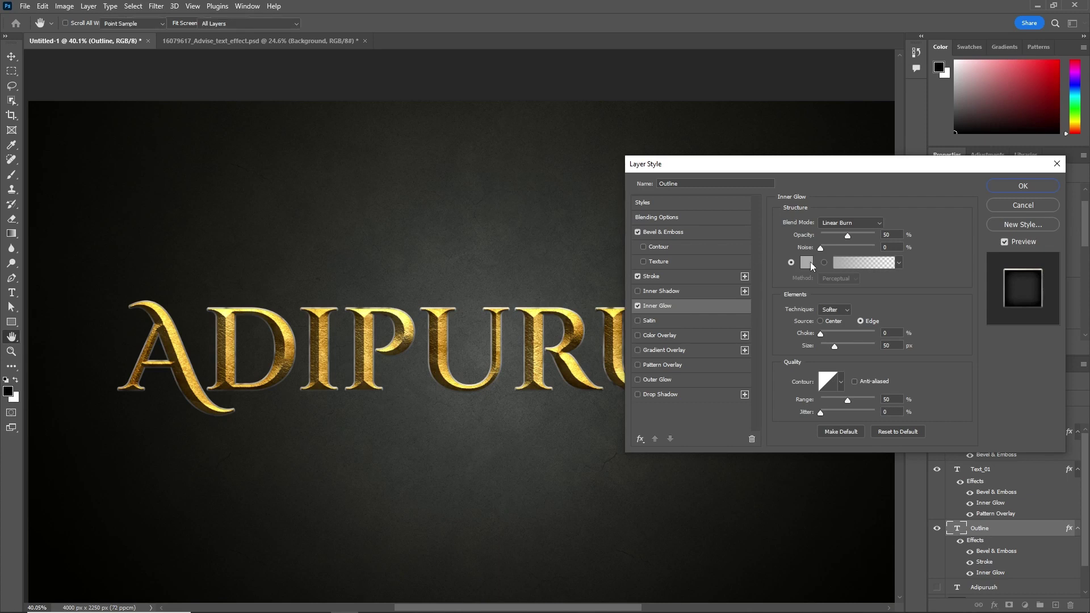
{"action": "left_click_drag", "start_coordinate": [760, 550], "coordinate": [761, 544]}
{"action": "left_click", "coordinate": [729, 439]}
{"action": "left_click", "coordinate": [857, 401]}
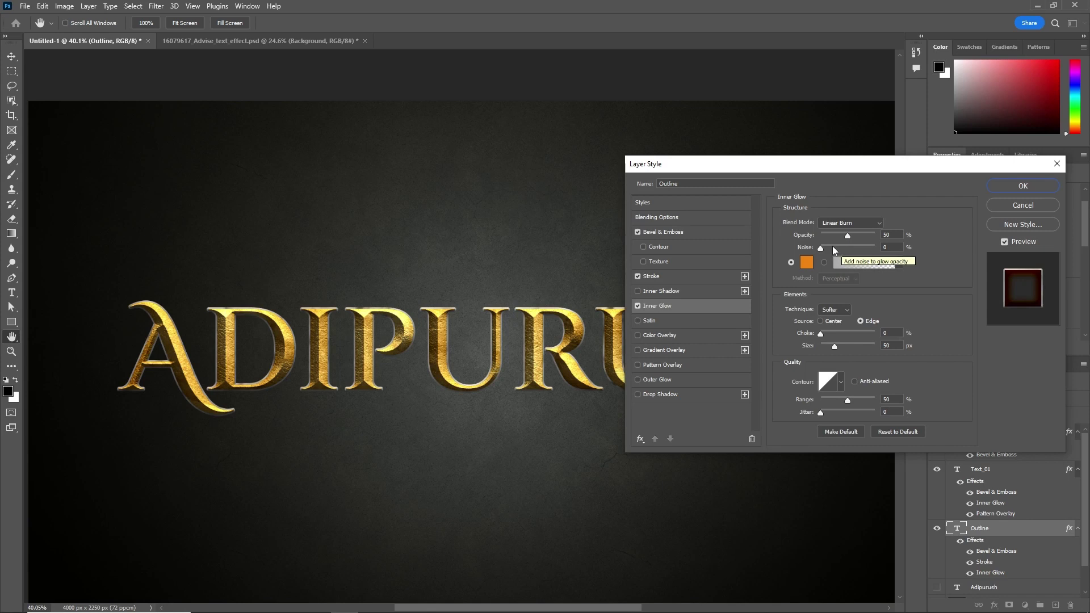
{"action": "left_click_drag", "start_coordinate": [847, 236], "coordinate": [838, 237]}
{"action": "left_click", "coordinate": [848, 222]}
{"action": "left_click", "coordinate": [834, 244]}
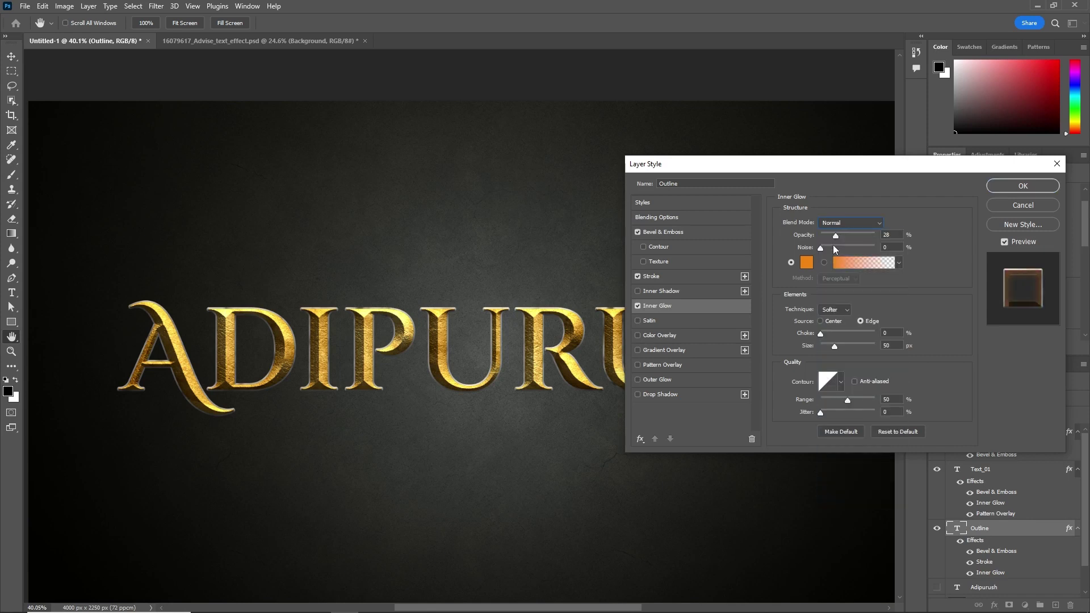
{"action": "type", "text": "25"}
{"action": "left_click", "coordinate": [639, 305]}
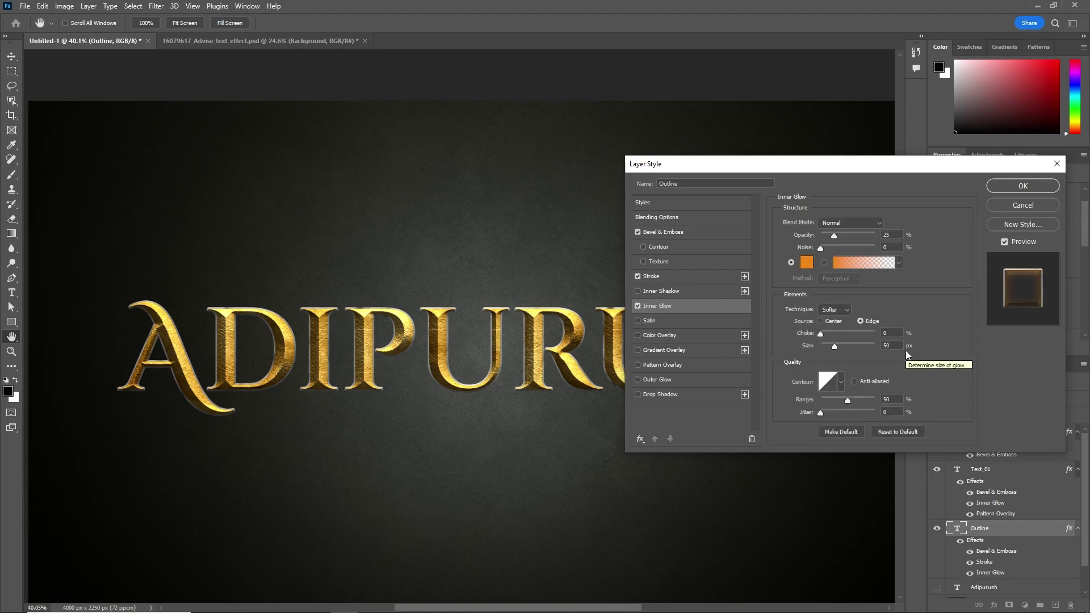
- Lower the stroke opacity to 65% and apply the layer styles
{"action": "left_click", "coordinate": [681, 276]}
{"action": "left_click_drag", "start_coordinate": [850, 260], "coordinate": [862, 263]}
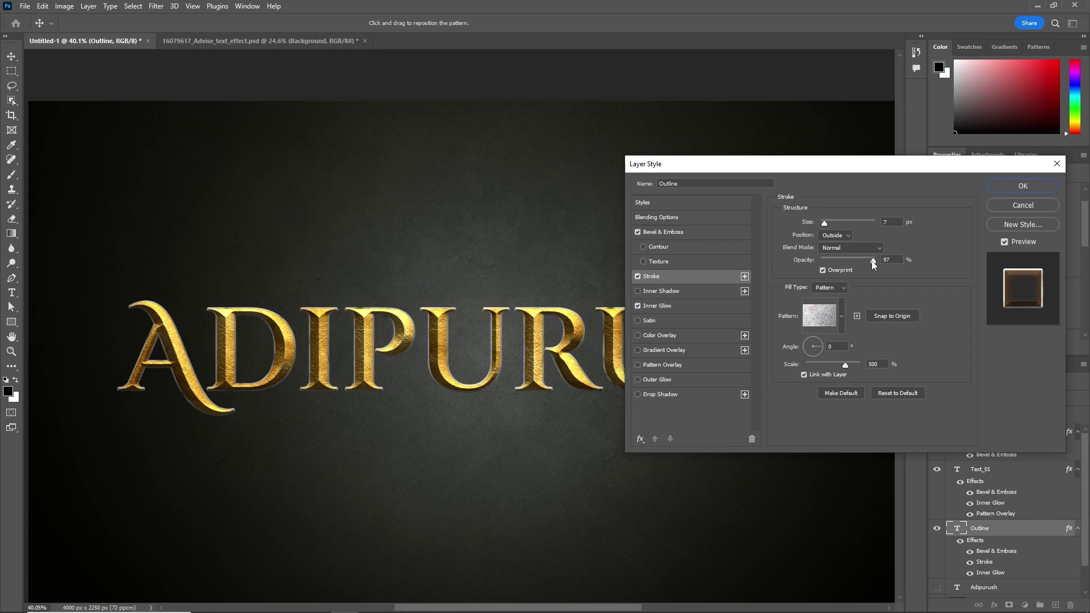
{"action": "type", "text": "65"}
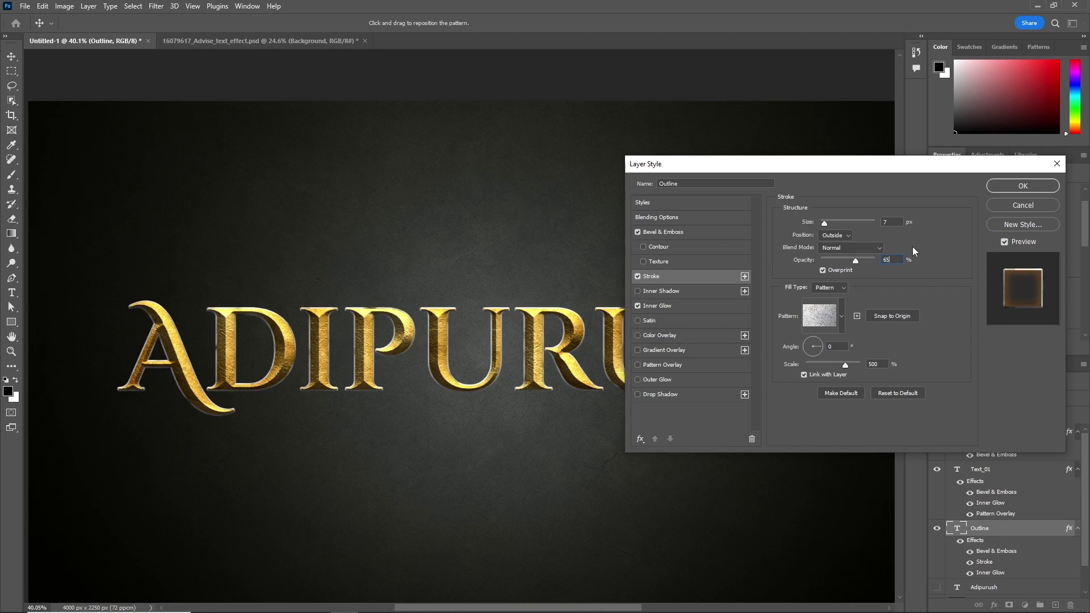
{"action": "type", "text": "6"}
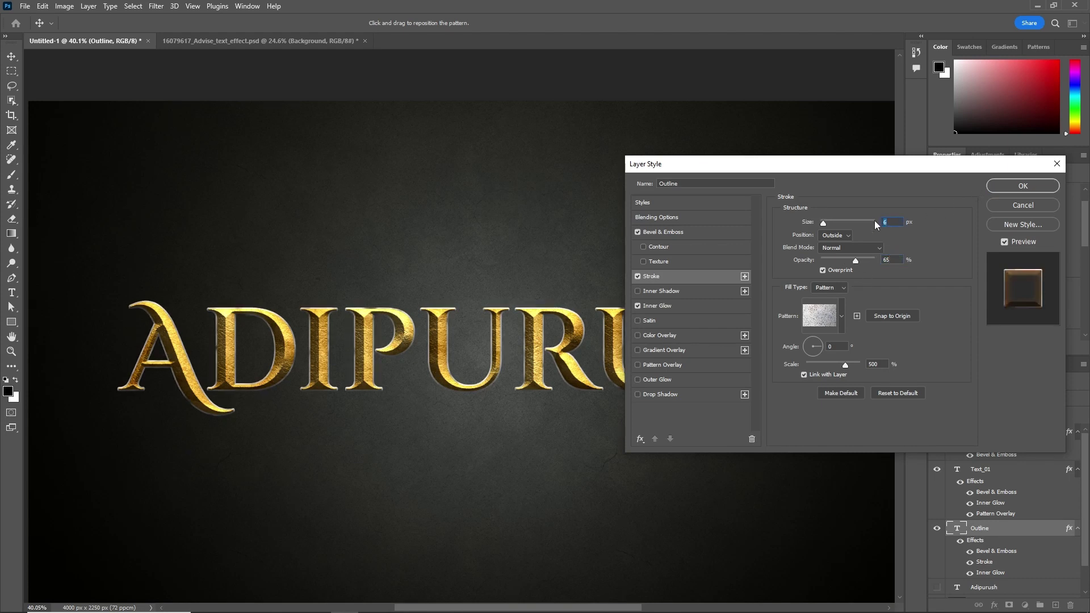
{"action": "left_click", "coordinate": [1008, 190]}
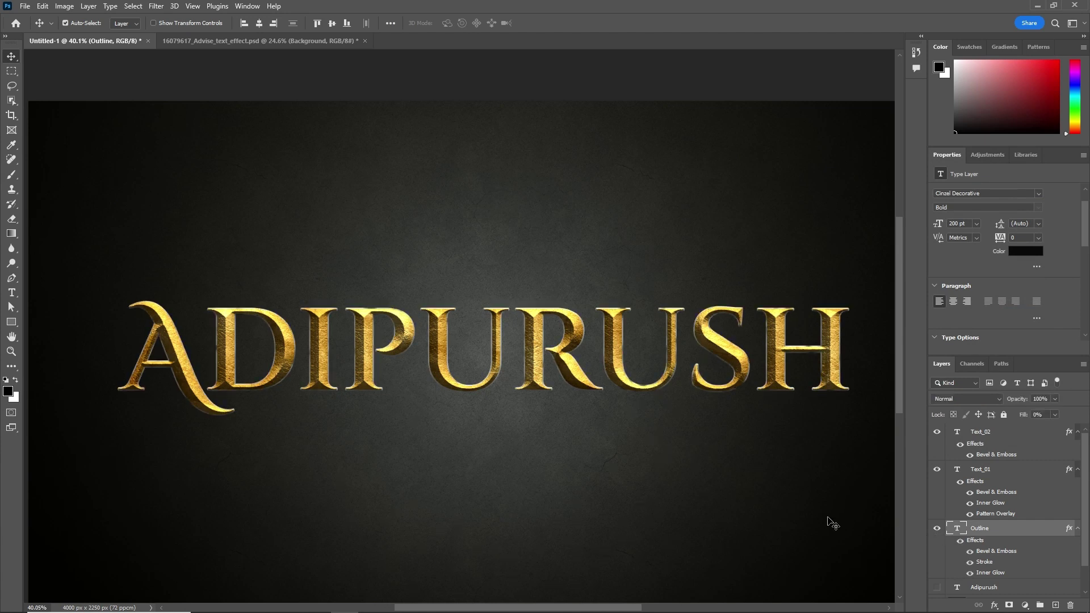
- Group the Text_02-to-Outline layers, then hide and duplicate the original Adipurush layer
{"action": "left_click", "coordinate": [980, 431]}
{"action": "left_click", "coordinate": [979, 527], "text": "shift"}
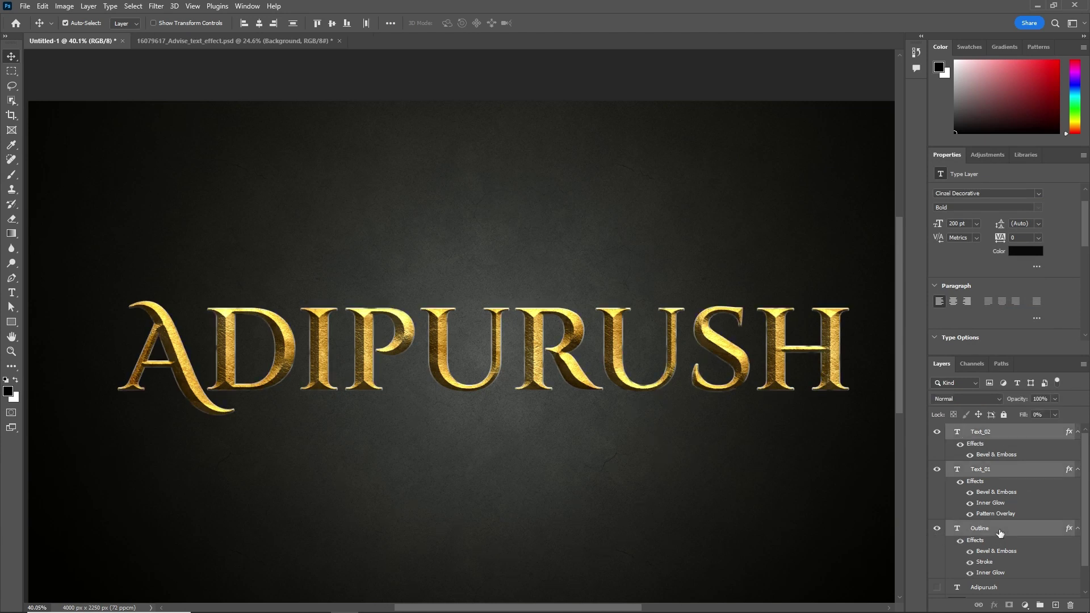
{"action": "key", "text": "ctrl+g"}
{"action": "left_click", "coordinate": [984, 445]}
{"action": "left_click", "coordinate": [937, 446]}
{"action": "key", "text": "ctrl+j"}
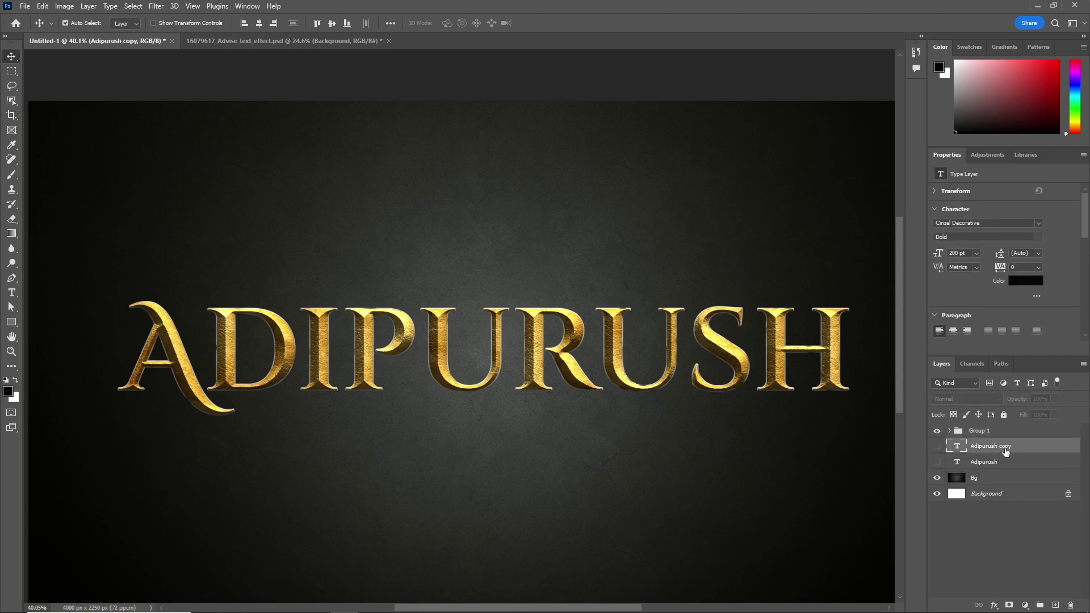
- Create a Shadow group above Bg holding a visible 0%-fill Adipurush copy
{"action": "left_click", "coordinate": [982, 477]}
{"action": "left_click", "coordinate": [1039, 605]}
{"action": "double_click", "coordinate": [980, 476]}
{"action": "type", "text": "Shadow"}
{"action": "key", "text": "Return"}
{"action": "left_click_drag", "start_coordinate": [990, 446], "coordinate": [996, 476]}
{"action": "left_click", "coordinate": [937, 476]}
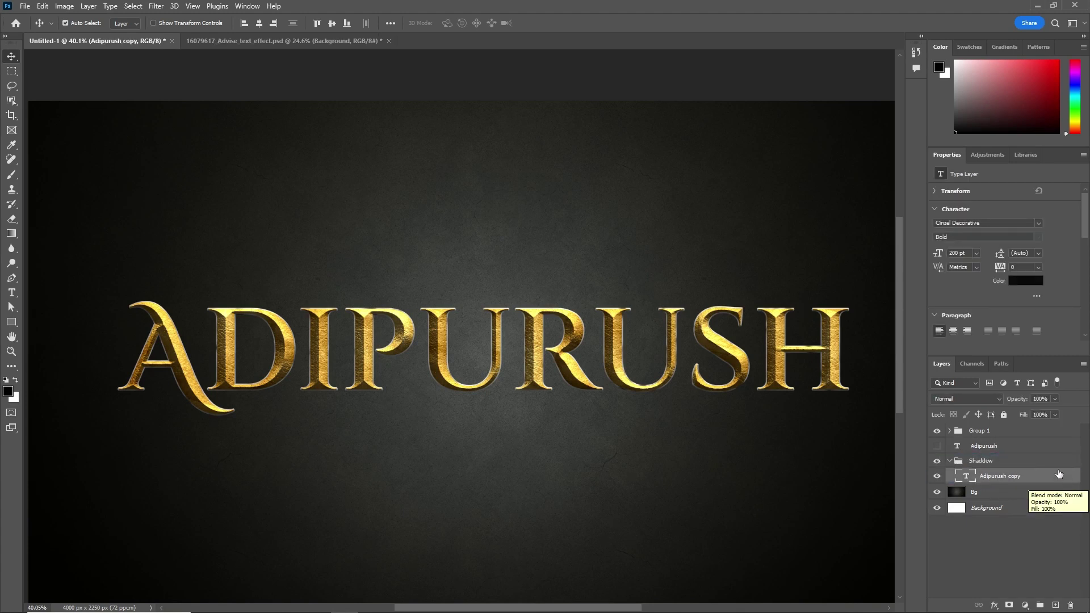
{"action": "left_click_drag", "start_coordinate": [1024, 414], "coordinate": [717, 414]}
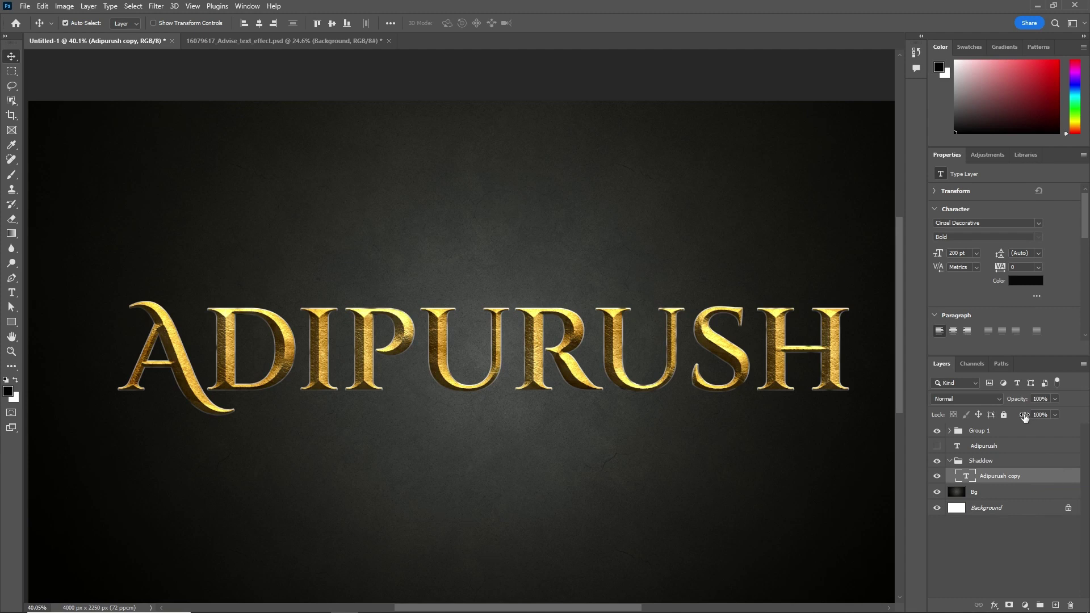
- Add a black (000000) Color Overlay to the Adipurush copy layer's style
{"action": "double_click", "coordinate": [1049, 477]}
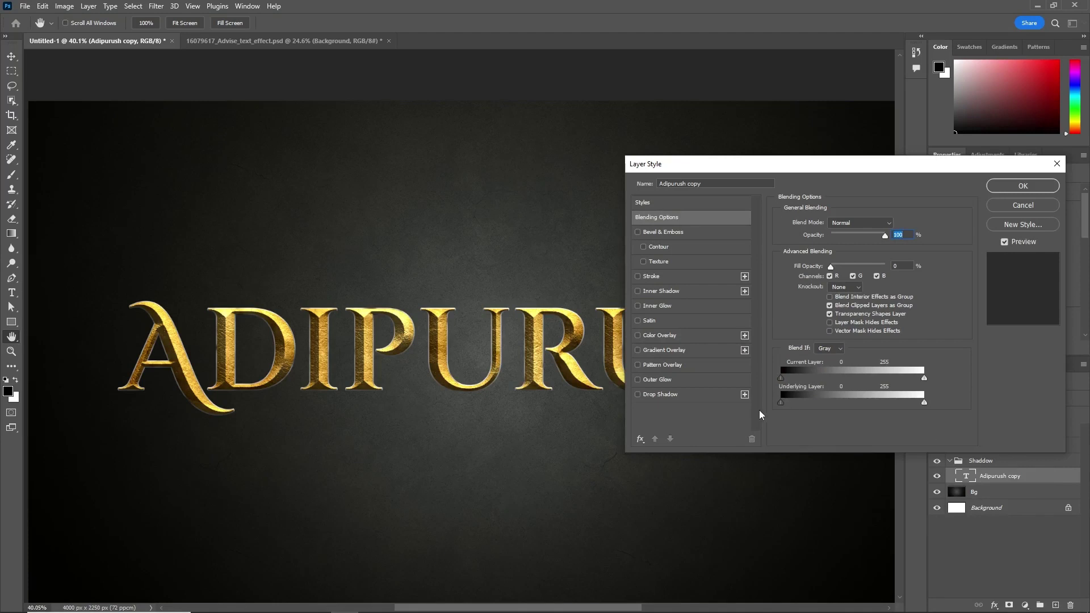
{"action": "left_click", "coordinate": [1057, 164]}
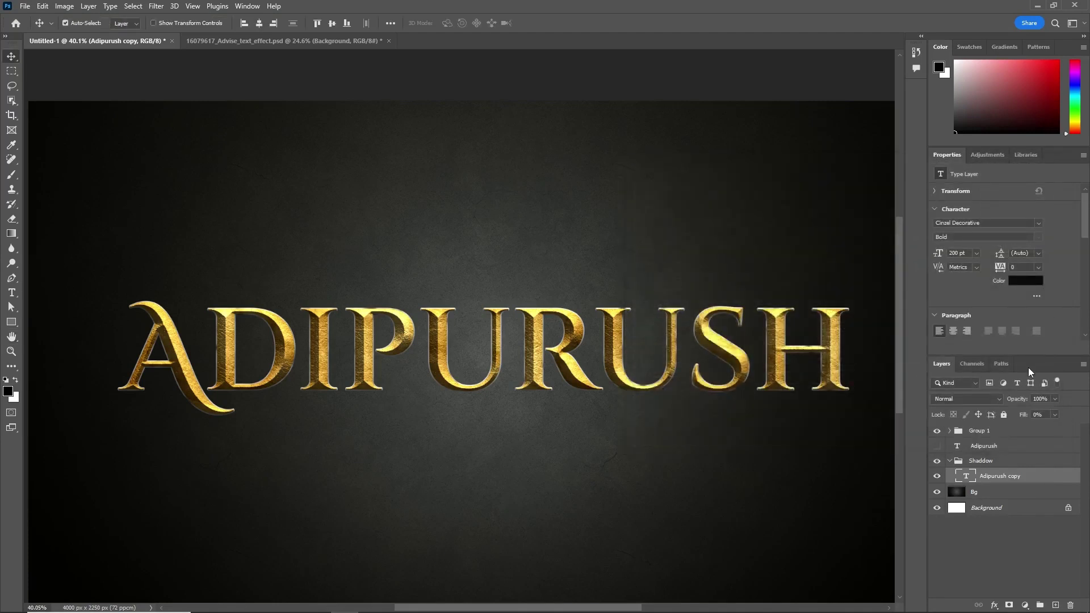
{"action": "double_click", "coordinate": [1045, 480]}
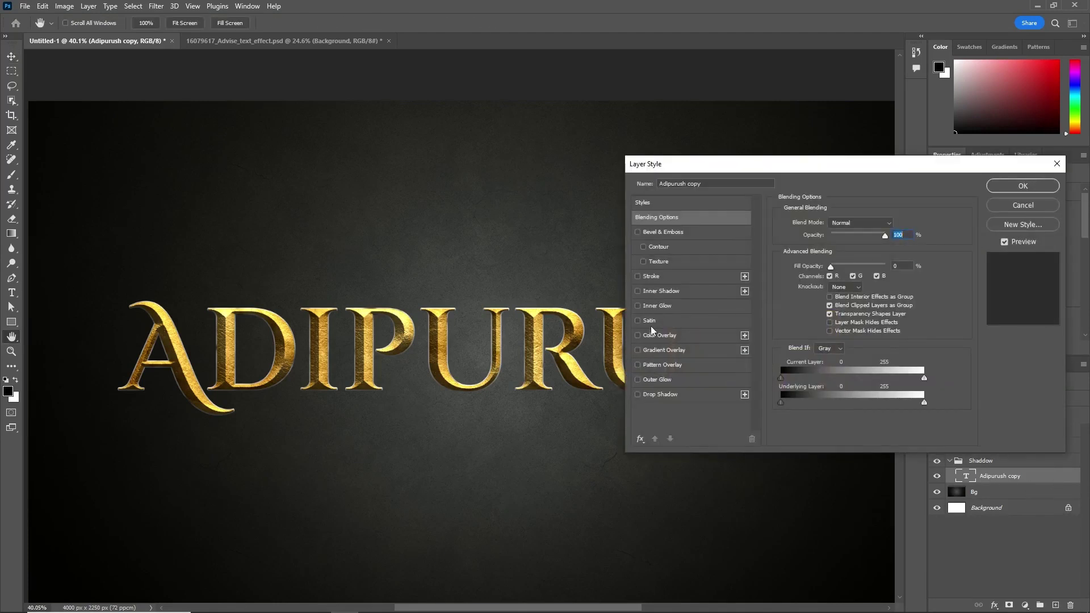
{"action": "left_click", "coordinate": [659, 334]}
{"action": "left_click", "coordinate": [896, 224]}
{"action": "left_click", "coordinate": [568, 570]}
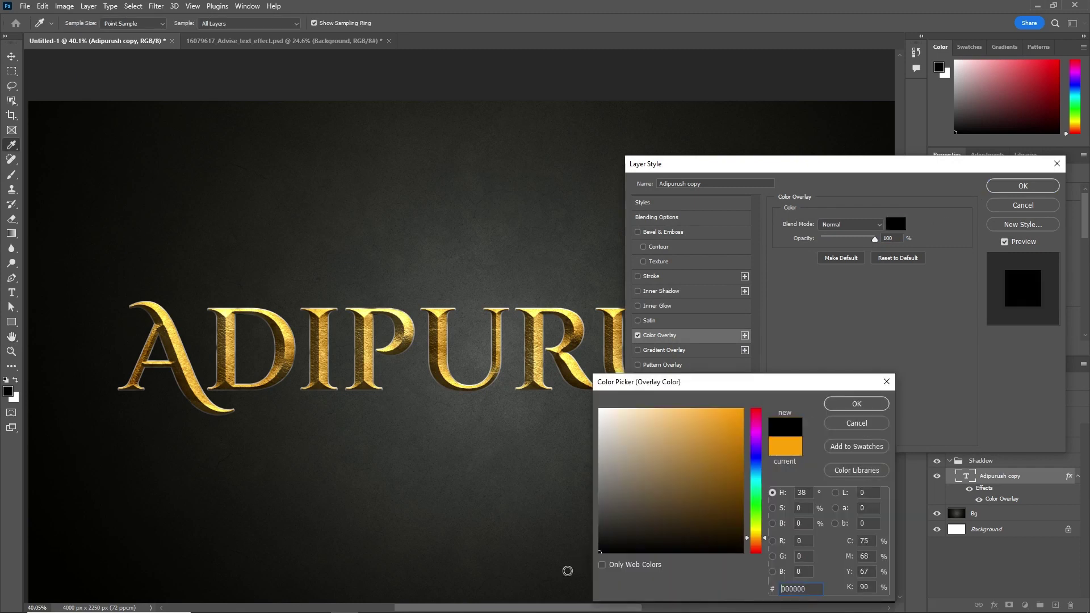
{"action": "left_click", "coordinate": [832, 408]}
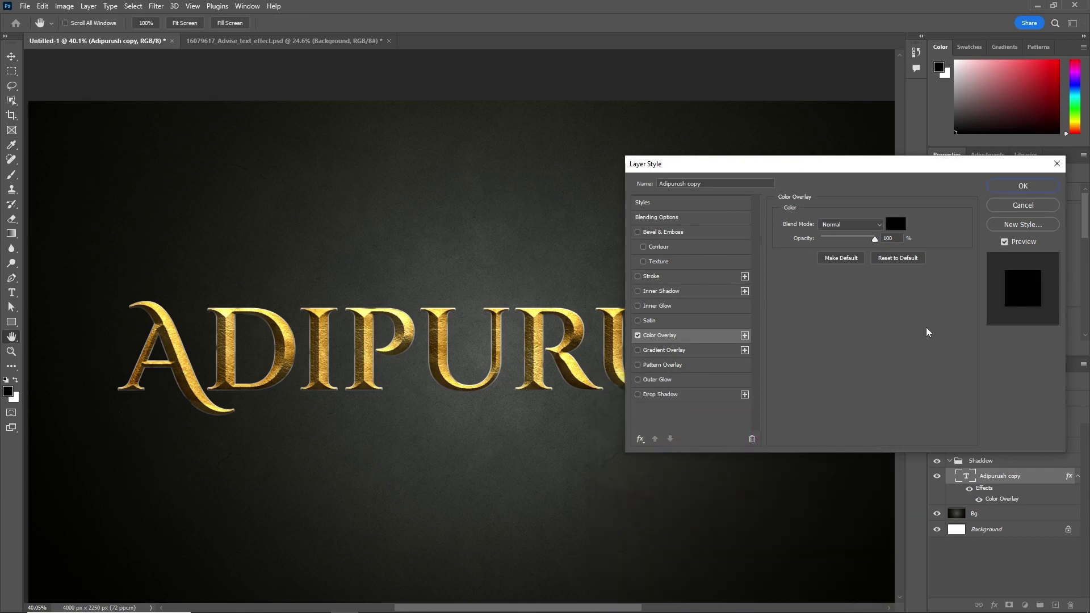
- Confirm the black colour overlay and collapse the Adipurush copy's effects list
{"action": "left_click", "coordinate": [1023, 187]}
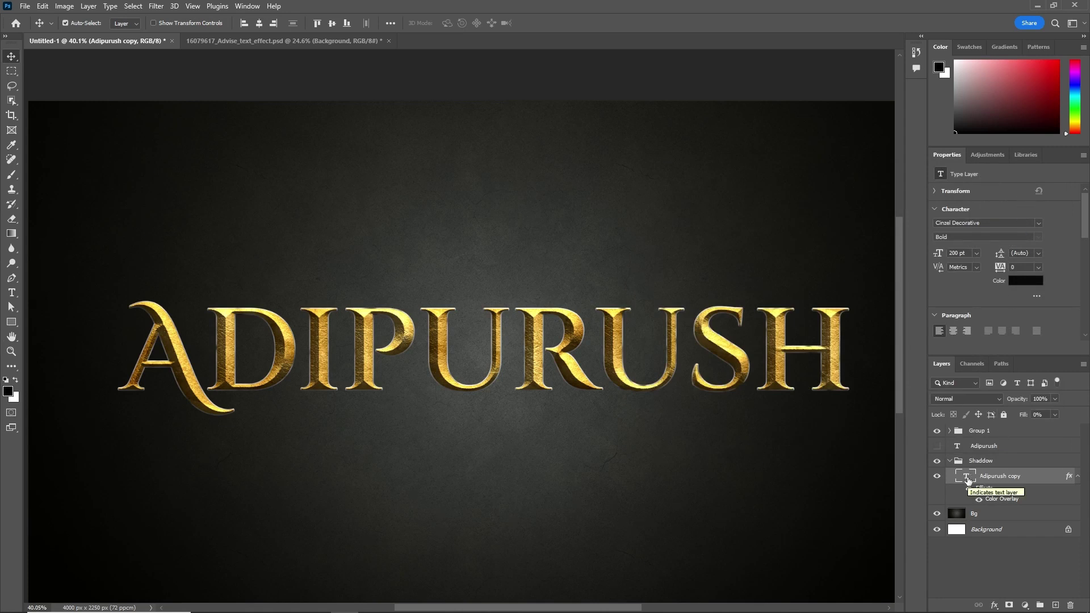
{"action": "left_click", "coordinate": [1078, 476]}
{"action": "right_click", "coordinate": [1028, 482]}
{"action": "left_click", "coordinate": [987, 260]}
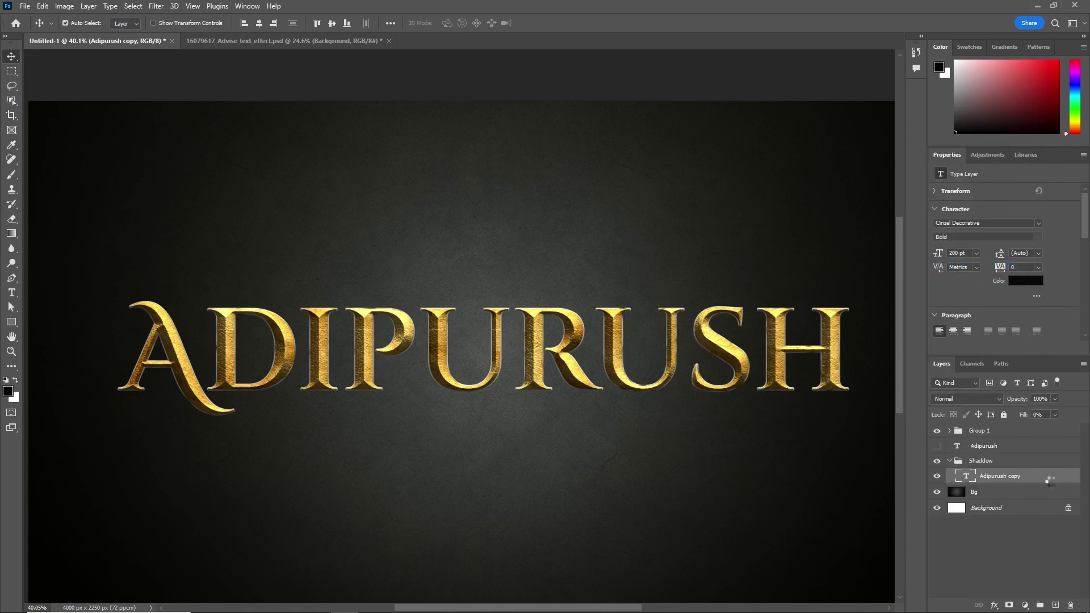
- Convert the Adipurush copy layer into an embedded smart object and bring up the Filter menu
{"action": "right_click", "coordinate": [1052, 479]}
{"action": "left_click", "coordinate": [1051, 478]}
{"action": "right_click", "coordinate": [1051, 483]}
{"action": "left_click", "coordinate": [1003, 268]}
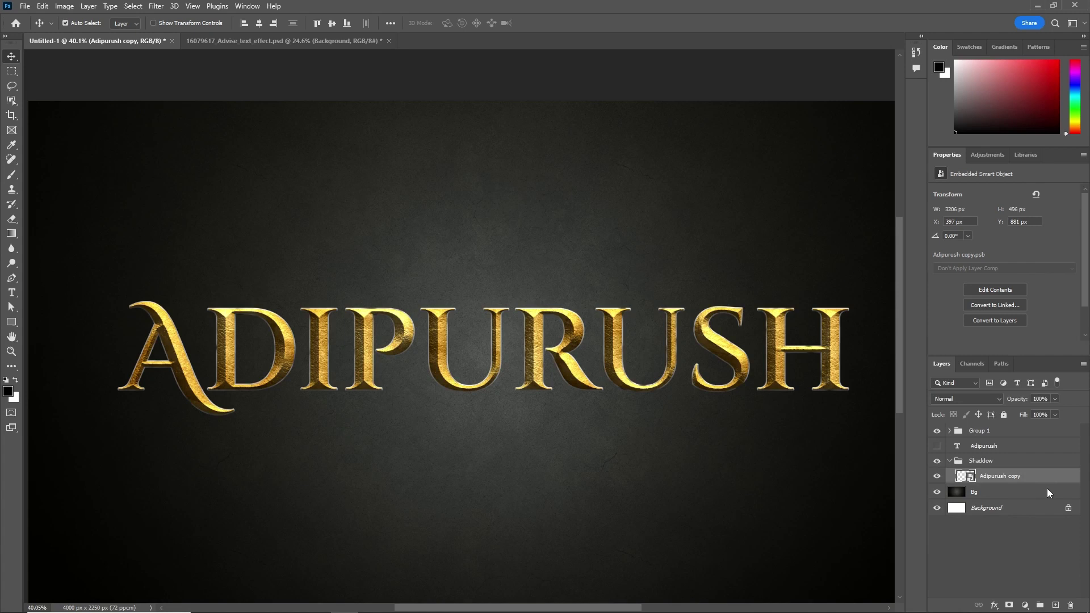
{"action": "left_click", "coordinate": [150, 7]}
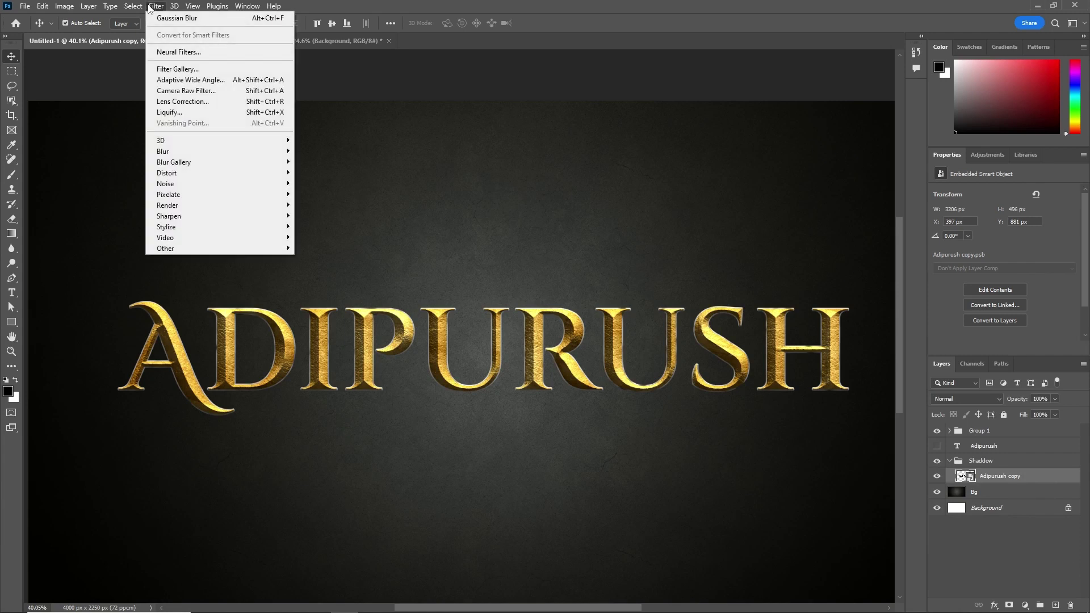
{"action": "mouse_move", "coordinate": [217, 151]}
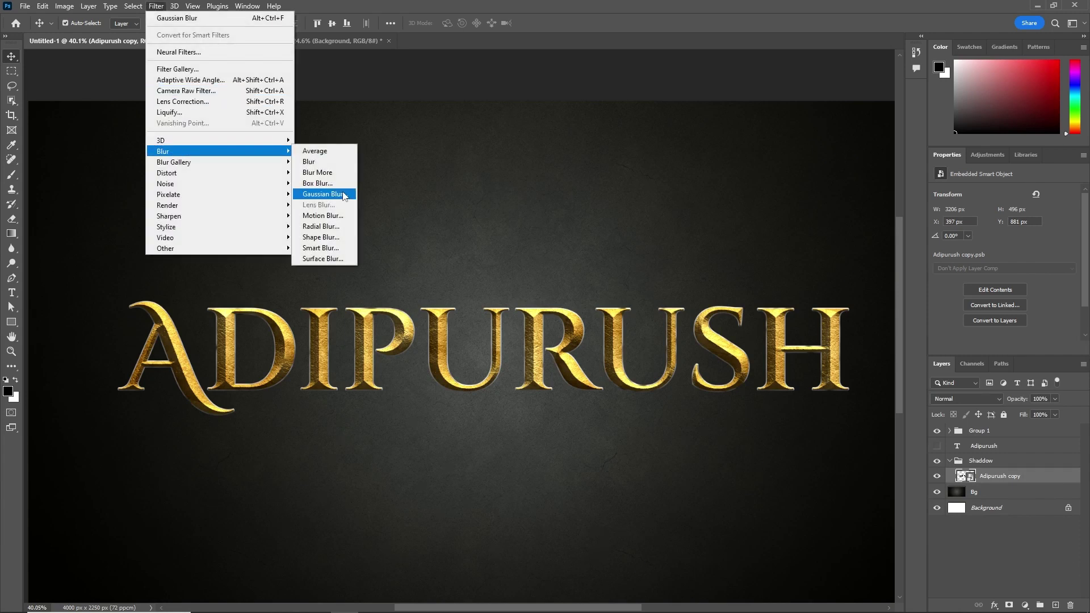
- Apply a 10-pixel Gaussian Blur to the Adipurush copy shadow
{"action": "left_click", "coordinate": [322, 194]}
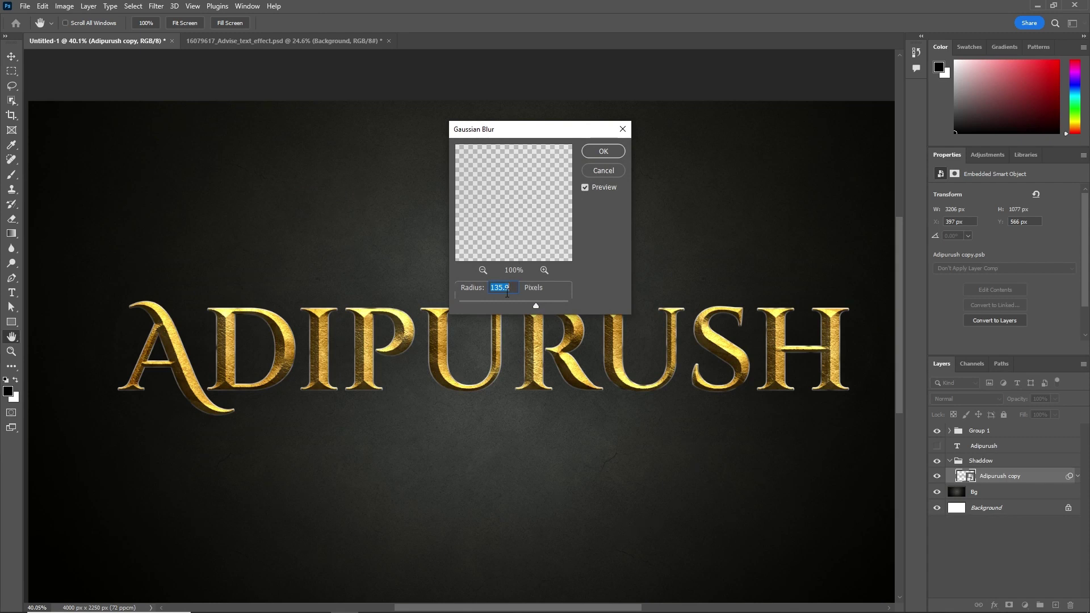
{"action": "type", "text": "10"}
{"action": "left_click", "coordinate": [601, 157]}
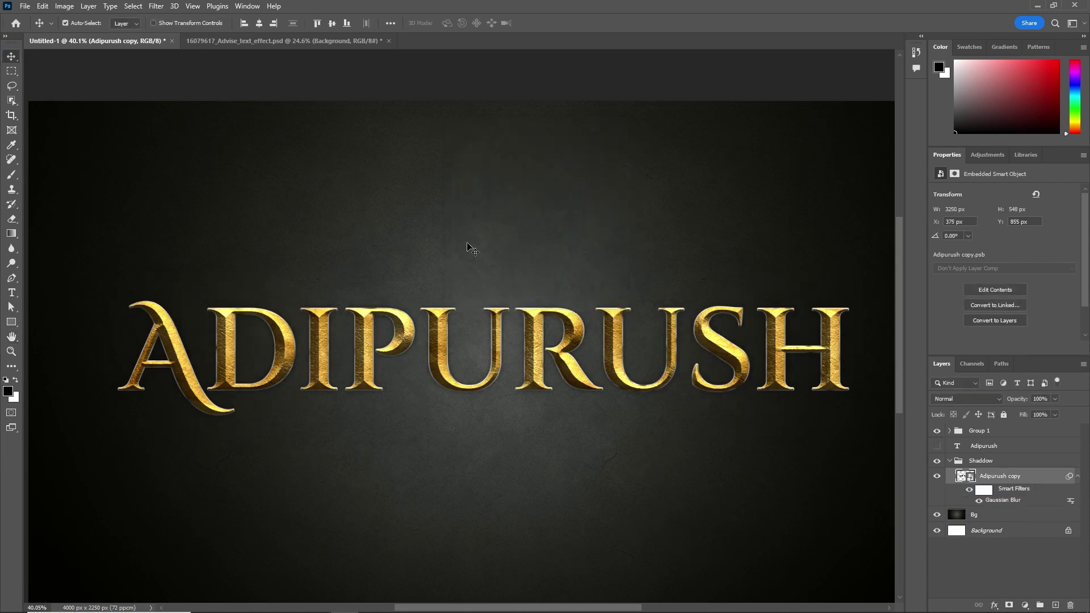
- Add a Motion Blur at angle -82 and distance 20, then duplicate the layer as Adipurush copy 2
{"action": "left_click", "coordinate": [156, 6]}
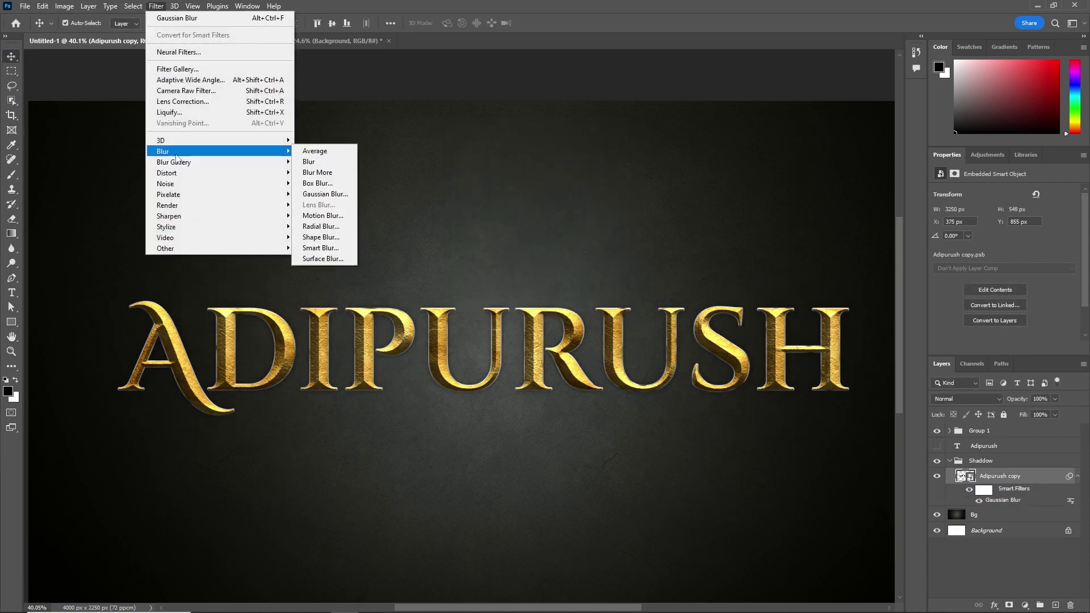
{"action": "left_click", "coordinate": [386, 216]}
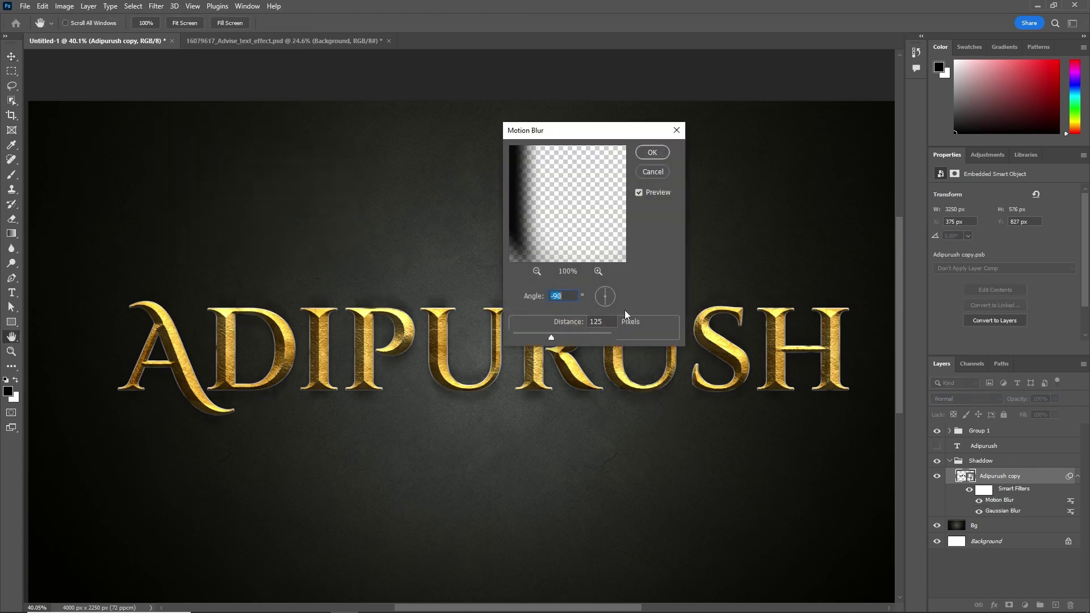
{"action": "key", "text": "Tab"}
{"action": "type", "text": "20"}
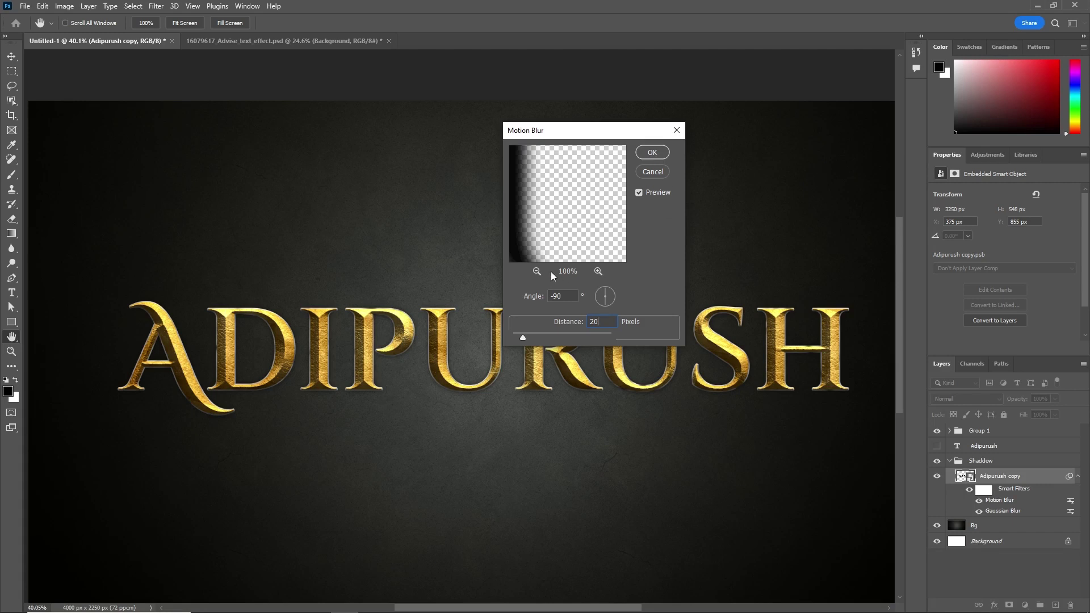
{"action": "left_click_drag", "start_coordinate": [613, 298], "coordinate": [604, 284]}
{"action": "left_click", "coordinate": [650, 152]}
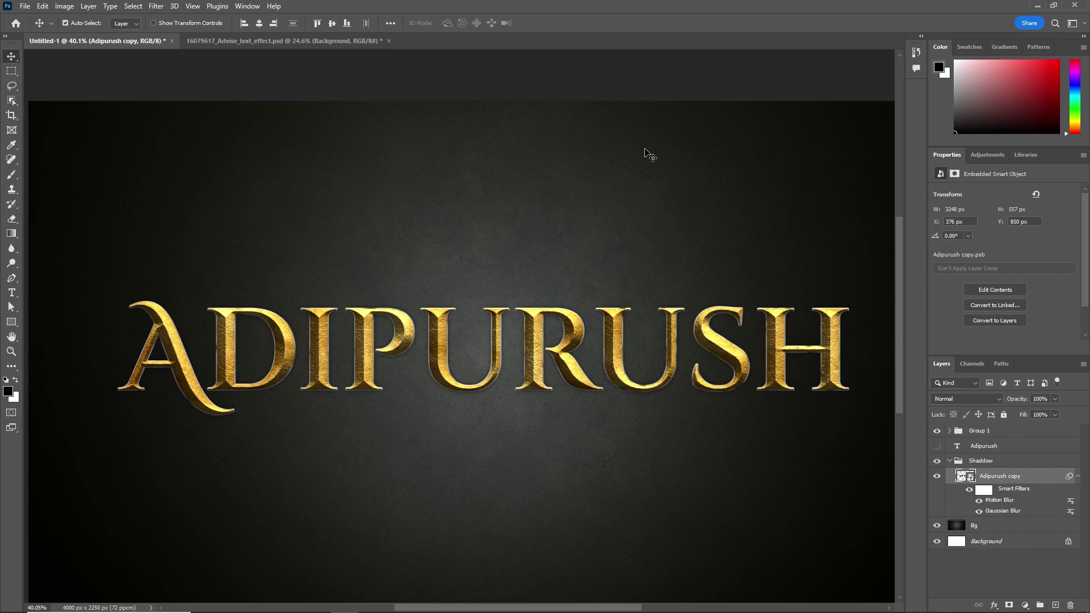
{"action": "key", "text": "ctrl+j"}
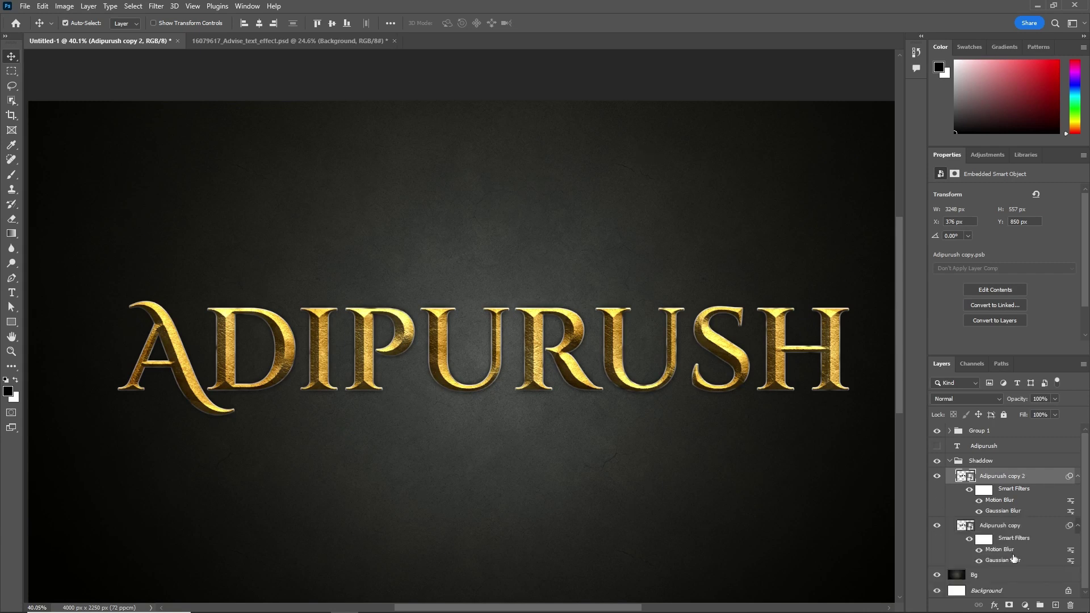
- Retune the lower shadow copy's Gaussian Blur and Motion Blur to a vertical streak
{"action": "double_click", "coordinate": [1014, 561]}
{"action": "left_click", "coordinate": [564, 242]}
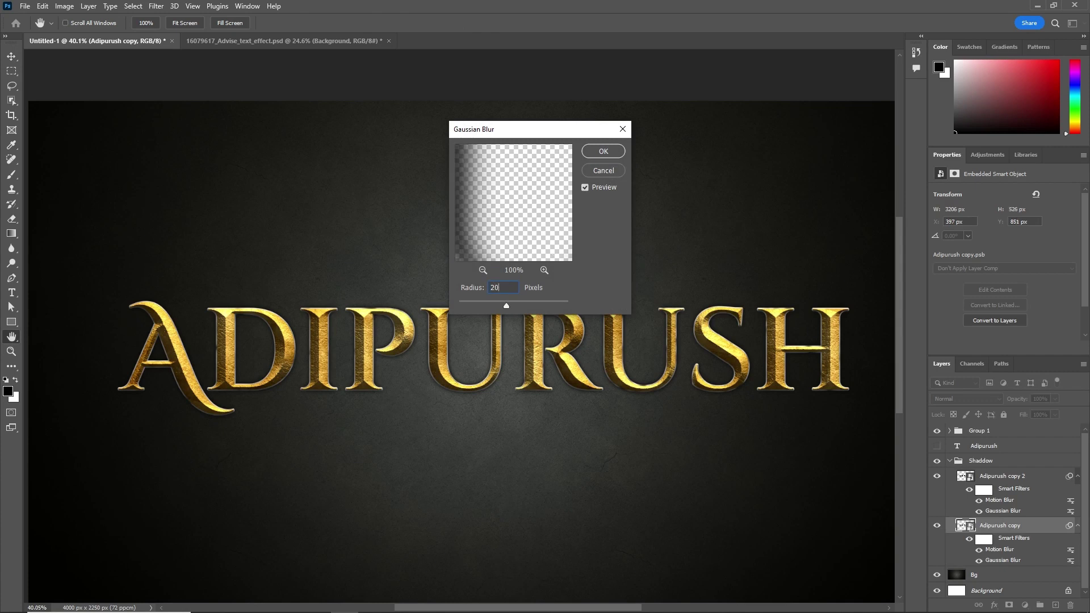
{"action": "left_click", "coordinate": [605, 151]}
{"action": "double_click", "coordinate": [1001, 550]}
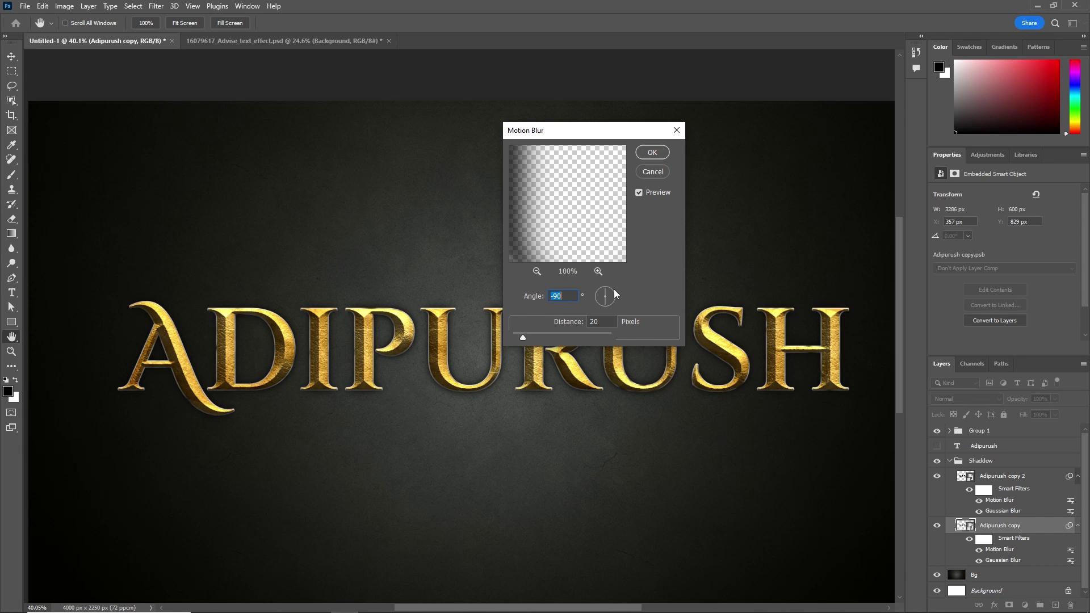
{"action": "left_click", "coordinate": [641, 155]}
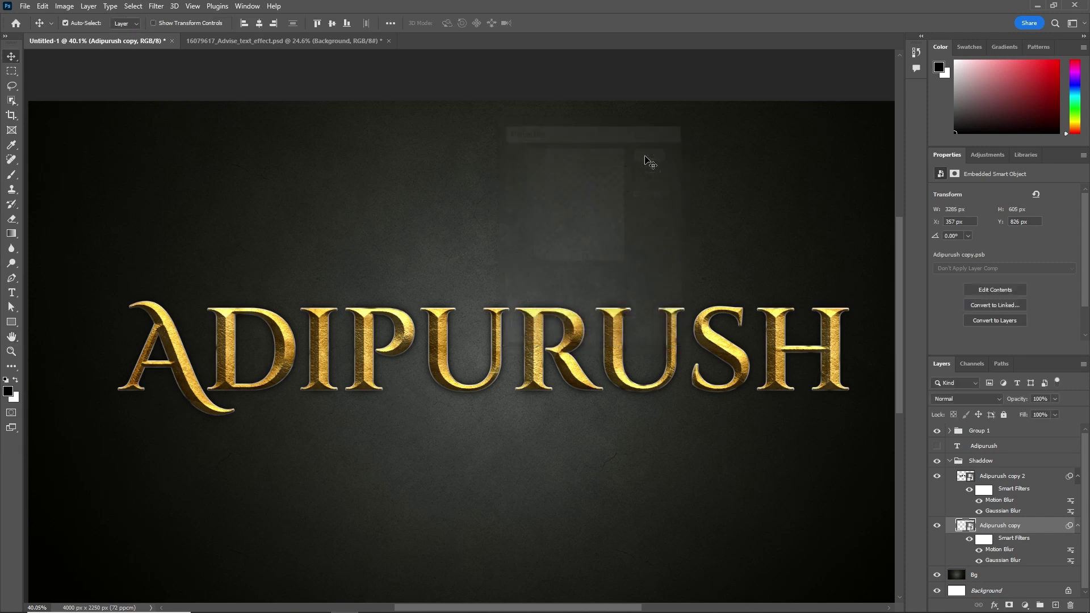
- Hide the gold lettering and toggle the shadow copies to inspect the shadow alone
{"action": "left_click", "coordinate": [937, 461]}
{"action": "left_click", "coordinate": [937, 430]}
{"action": "left_click", "coordinate": [937, 461]}
{"action": "left_click", "coordinate": [937, 475]}
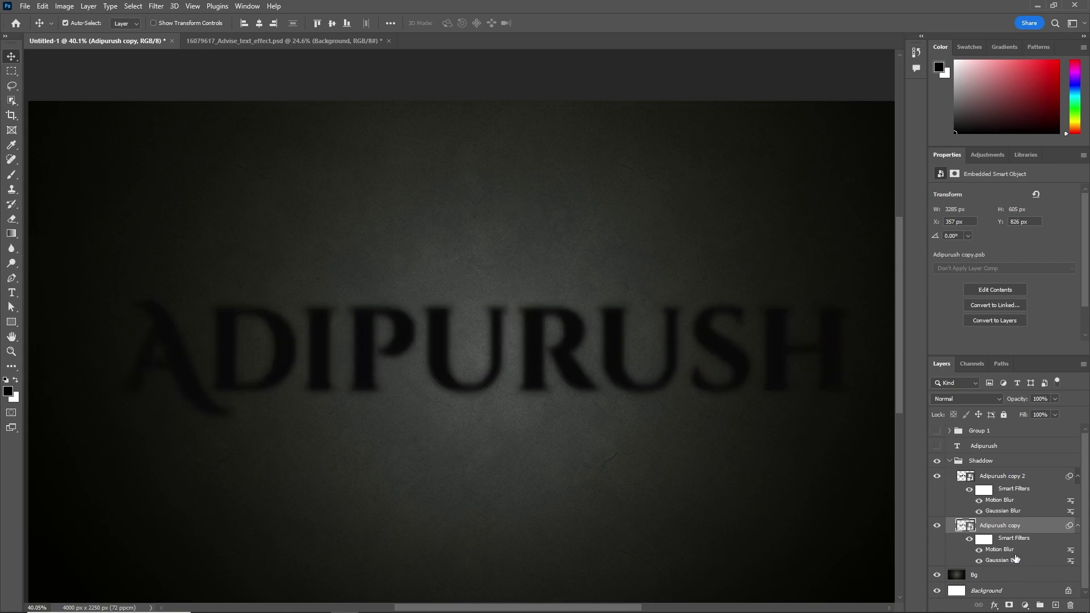
- Reduce the upper shadow copy's Gaussian Blur to 2 pixels and show the gold lettering again
{"action": "double_click", "coordinate": [1003, 560]}
{"action": "left_click", "coordinate": [567, 242]}
{"action": "type", "text": "25"}
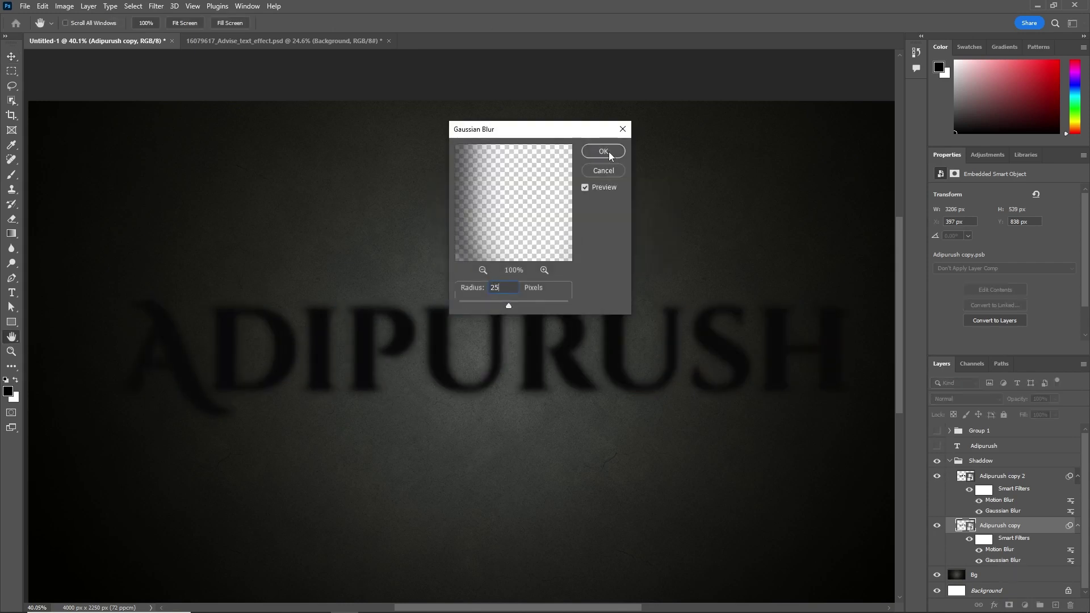
{"action": "left_click", "coordinate": [605, 152]}
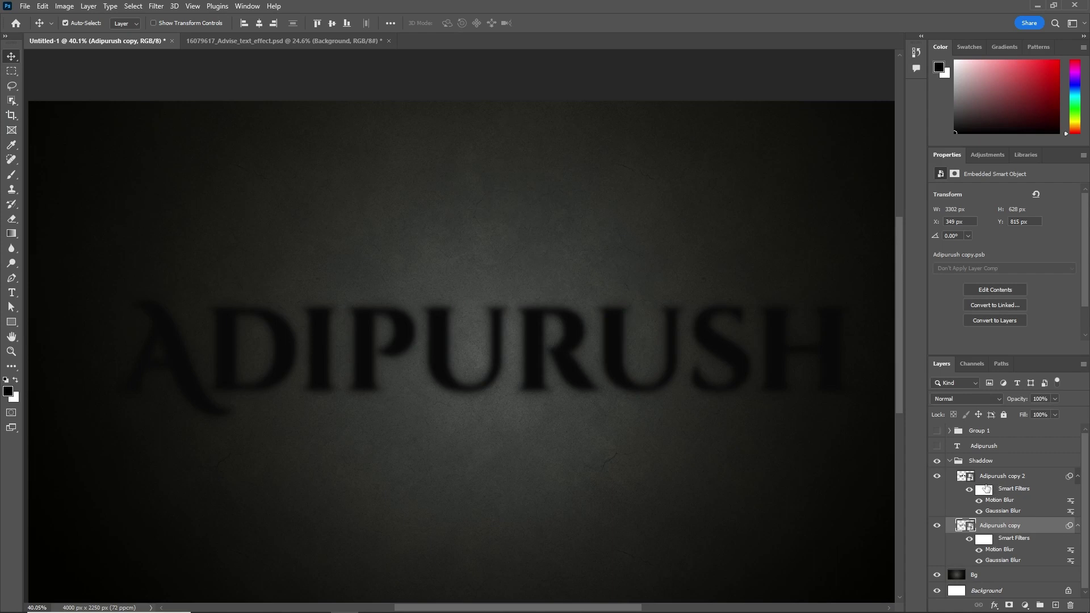
{"action": "left_click", "coordinate": [949, 460]}
{"action": "left_click", "coordinate": [937, 431]}
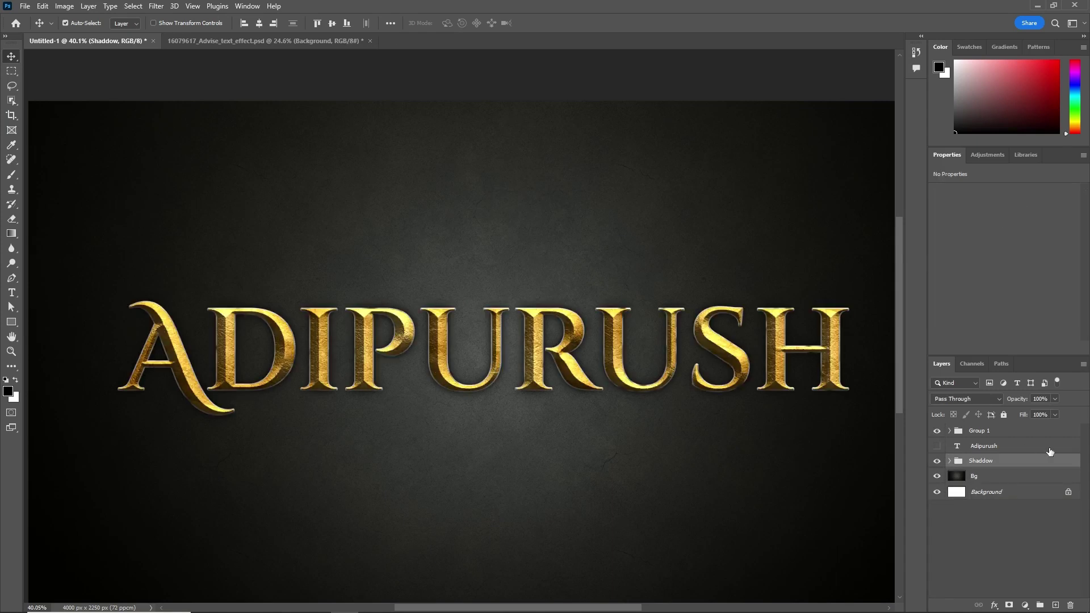
- Create a new layer group named Glow
{"action": "left_click", "coordinate": [1040, 605]}
{"action": "double_click", "coordinate": [985, 475]}
{"action": "type", "text": "Glow"}
{"action": "key", "text": "Return"}
- Duplicate the Adipurush text layer into Glow and convert the copy to a smart object
{"action": "left_click", "coordinate": [999, 447]}
{"action": "key", "text": "ctrl+j"}
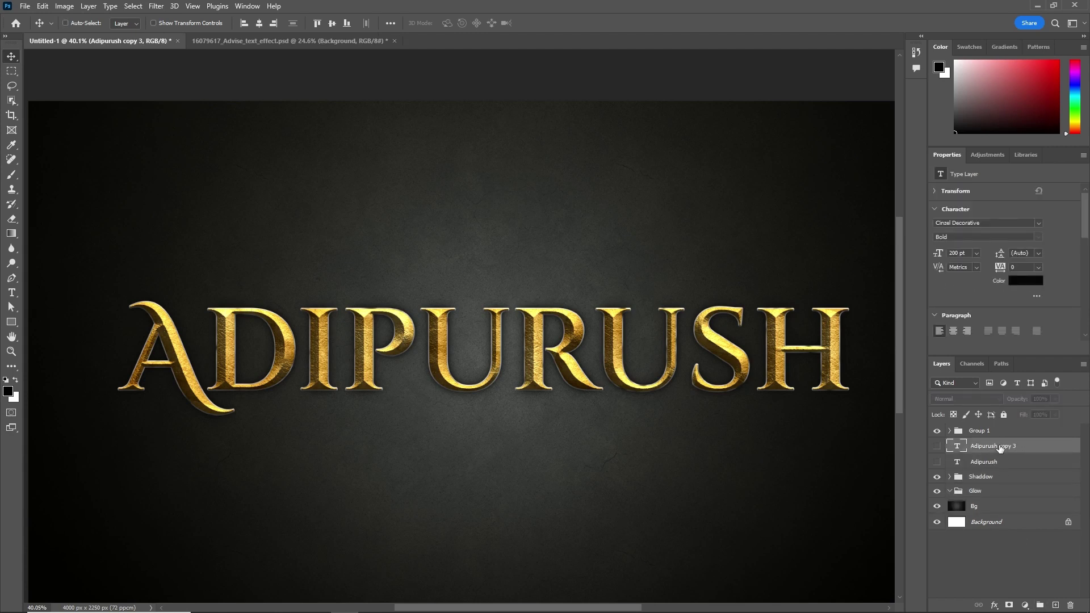
{"action": "left_click_drag", "start_coordinate": [1000, 448], "coordinate": [999, 477]}
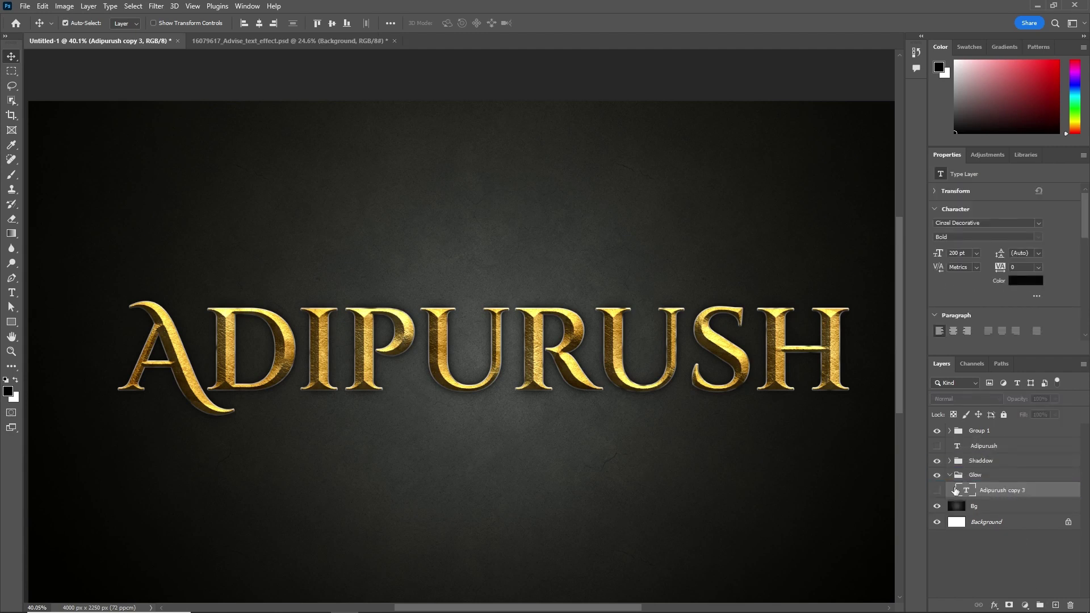
{"action": "right_click", "coordinate": [1025, 492]}
{"action": "left_click", "coordinate": [990, 264]}
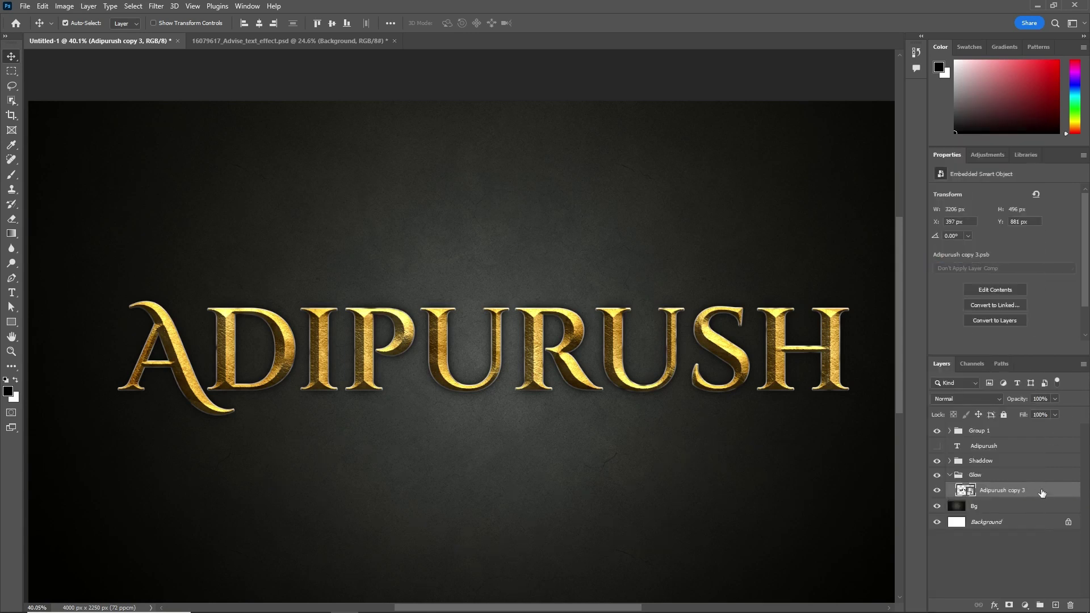
{"action": "double_click", "coordinate": [1041, 491]}
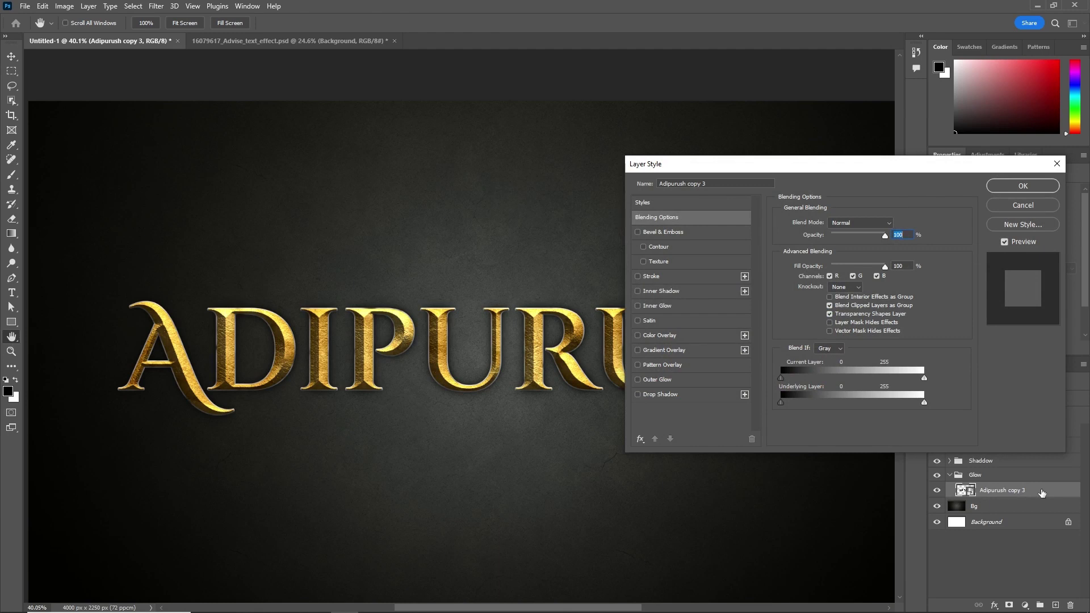
- Add a Pattern Overlay at scale 100 in Screen blend mode
{"action": "left_click", "coordinate": [647, 364]}
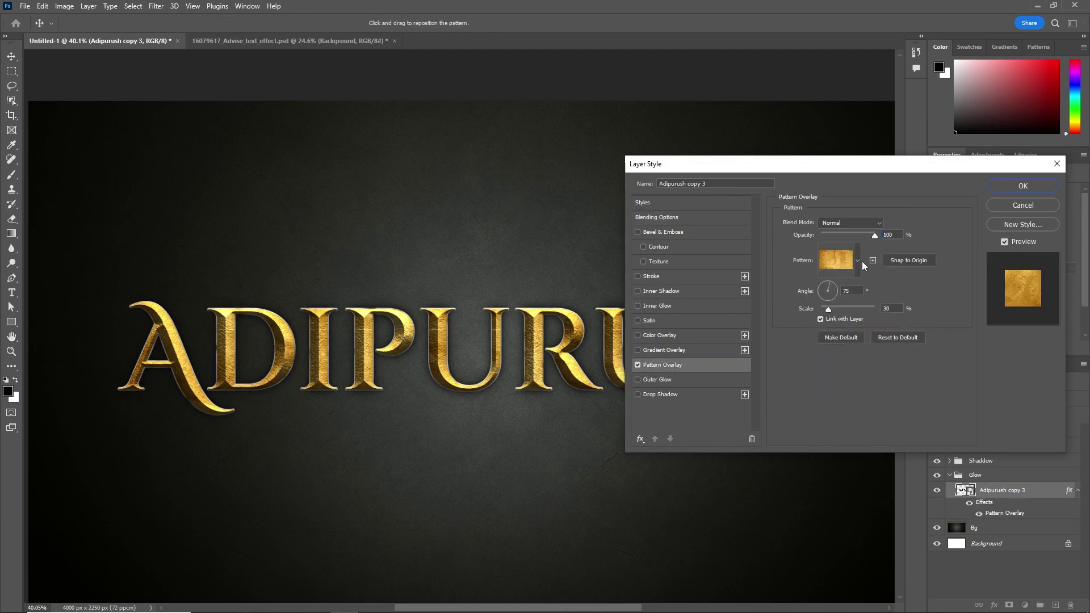
{"action": "left_click_drag", "start_coordinate": [831, 309], "coordinate": [879, 308]}
{"action": "left_click", "coordinate": [890, 308]}
{"action": "type", "text": "100"}
{"action": "left_click", "coordinate": [850, 223]}
{"action": "left_click", "coordinate": [851, 318]}
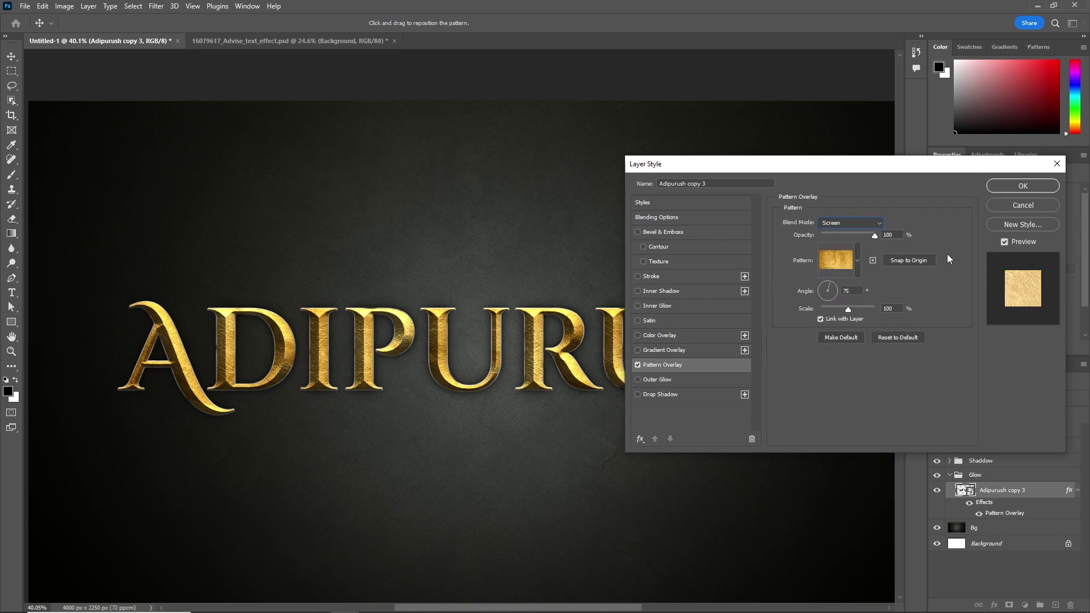
- Add a Soft Light Inner Glow with a near-black colour
{"action": "left_click", "coordinate": [662, 306]}
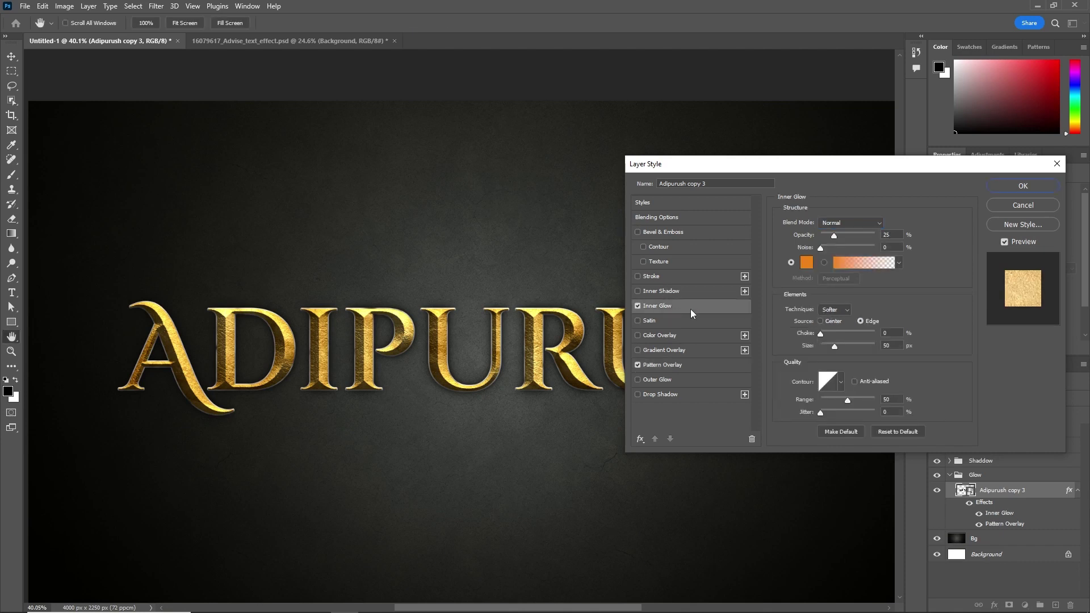
{"action": "left_click", "coordinate": [850, 223]}
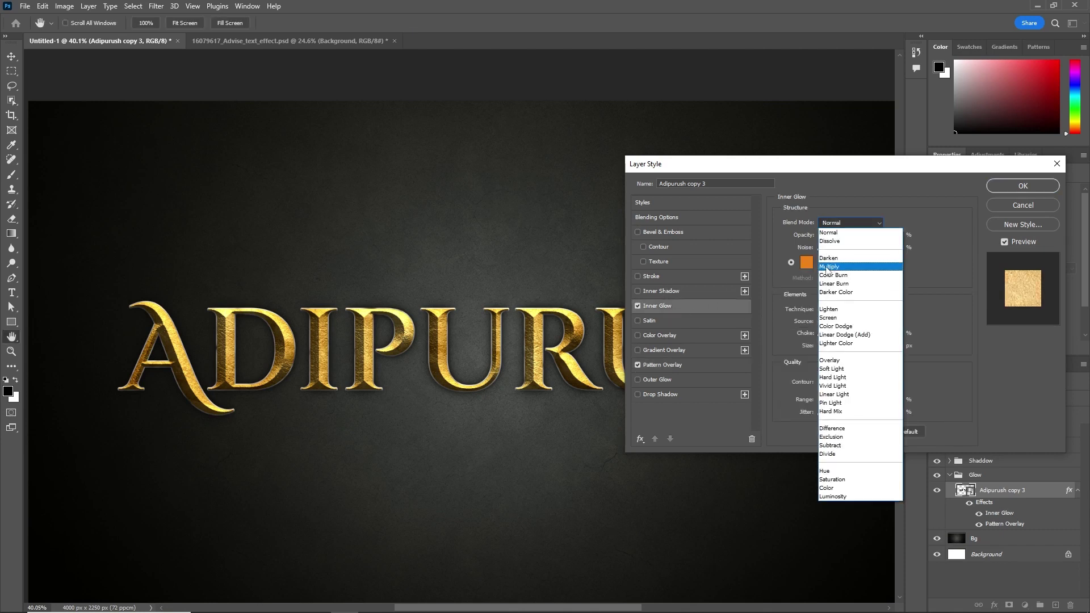
{"action": "left_click", "coordinate": [846, 371]}
{"action": "left_click", "coordinate": [805, 263]}
{"action": "left_click", "coordinate": [604, 524]}
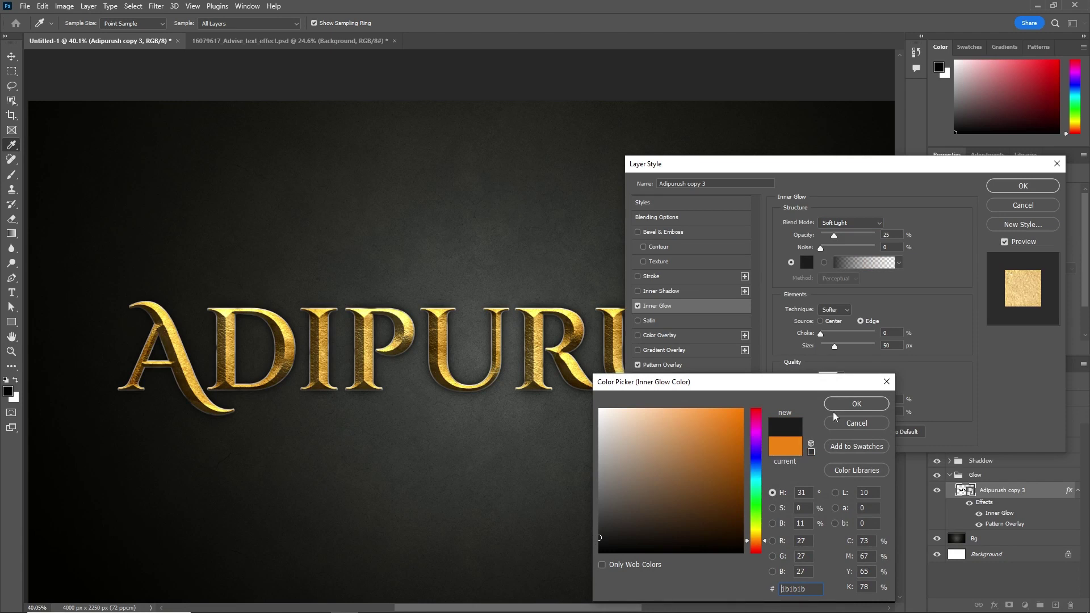
{"action": "left_click", "coordinate": [837, 409]}
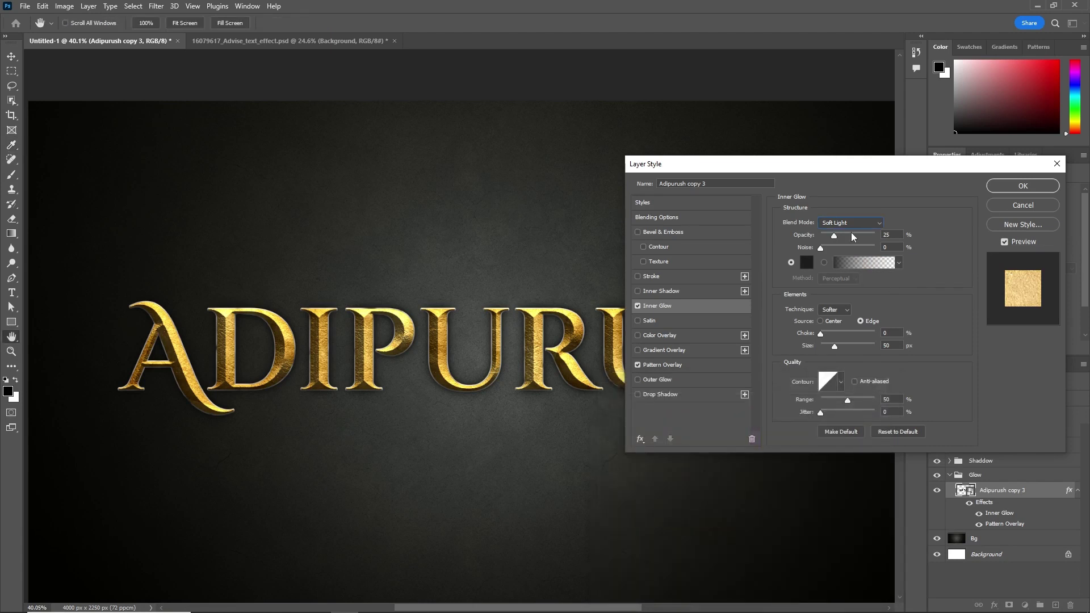
- Add an Inner Bevel with depth 250, size 75 and lighting angle 147
{"action": "left_click", "coordinate": [665, 232]}
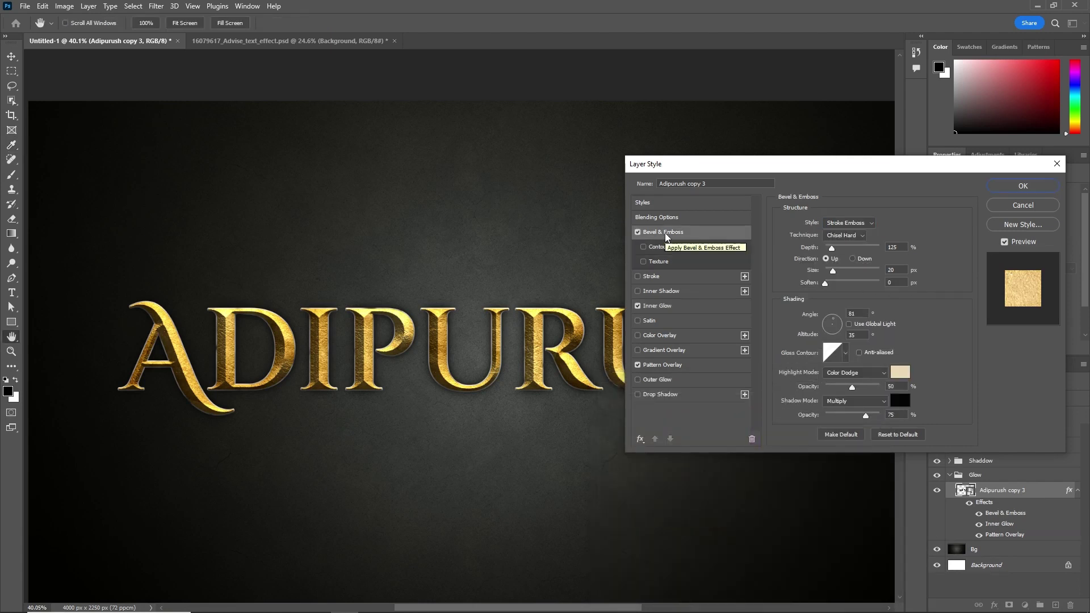
{"action": "left_click", "coordinate": [848, 223]}
{"action": "left_click", "coordinate": [850, 247]}
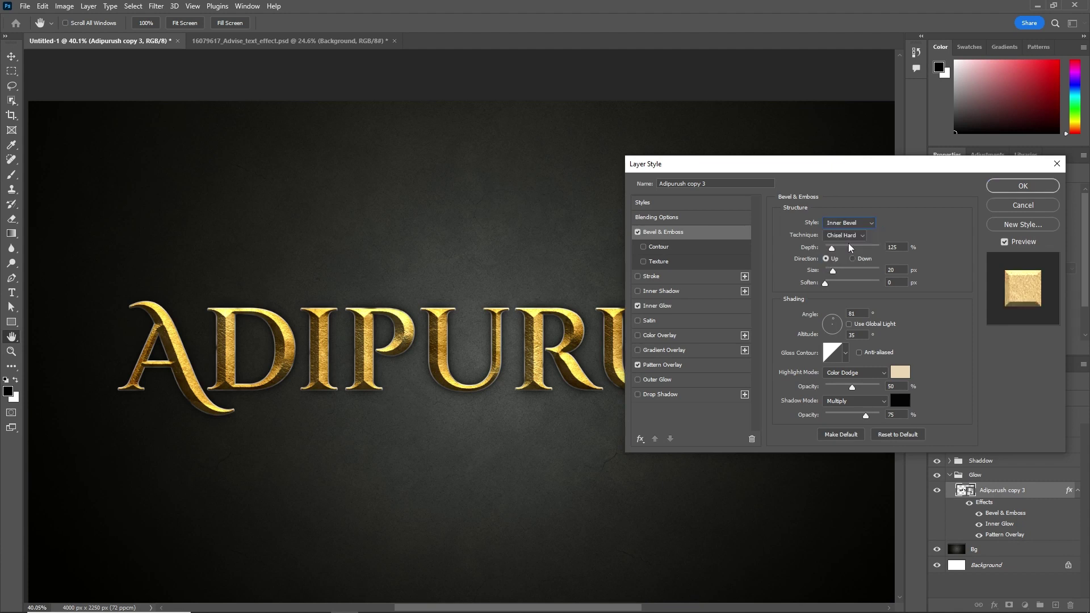
{"action": "left_click", "coordinate": [834, 249]}
{"action": "type", "text": "250"}
{"action": "key", "text": "Tab"}
{"action": "type", "text": "75"}
{"action": "key", "text": "Tab"}
{"action": "key", "text": "Tab"}
{"action": "type", "text": "147"}
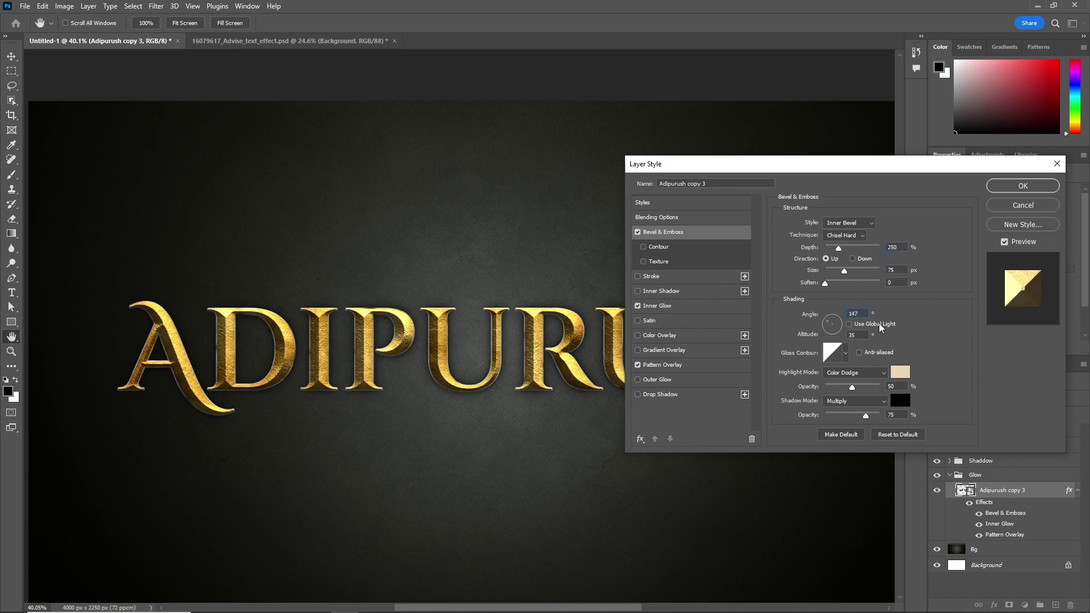
- Set white Linear Dodge (Add) highlights, shadow opacity 50 and altitude 40, then apply the style
{"action": "left_click", "coordinate": [899, 372]}
{"action": "left_click", "coordinate": [874, 396]}
{"action": "left_click", "coordinate": [854, 372]}
{"action": "left_click", "coordinate": [849, 441]}
{"action": "double_click", "coordinate": [894, 415]}
{"action": "type", "text": "50"}
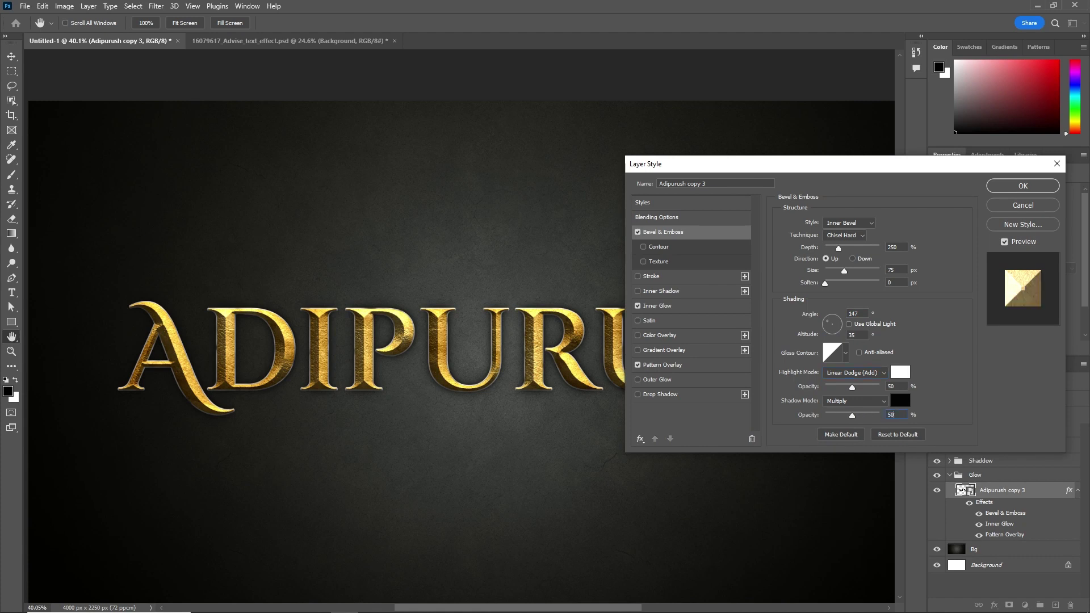
{"action": "double_click", "coordinate": [863, 335]}
{"action": "type", "text": "40"}
{"action": "left_click", "coordinate": [1017, 188]}
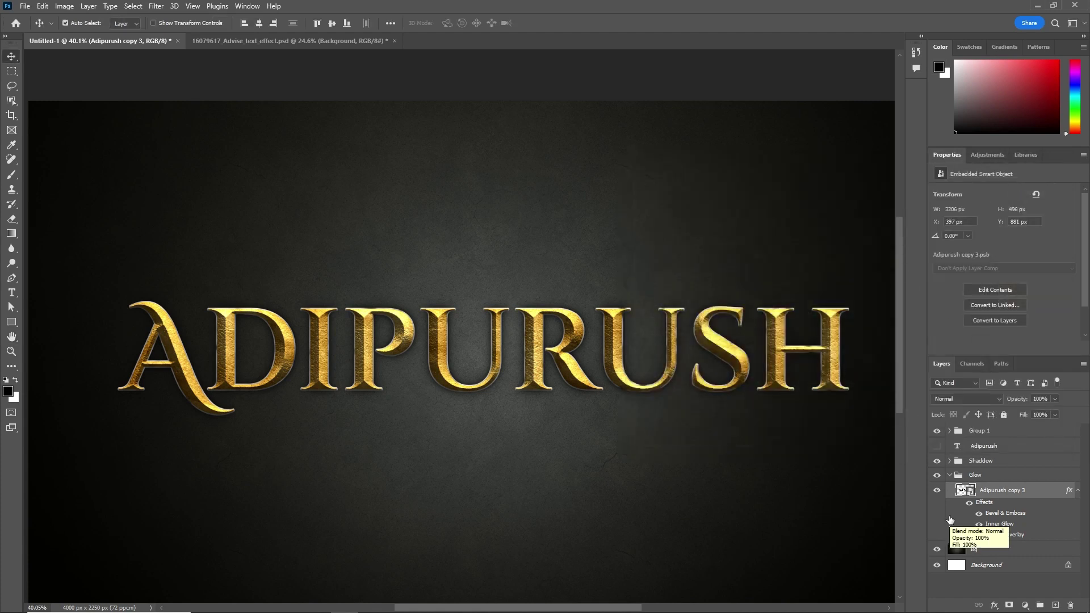
- Reopen the copy's layer style to check the Texture settings, then close it
{"action": "double_click", "coordinate": [1042, 493]}
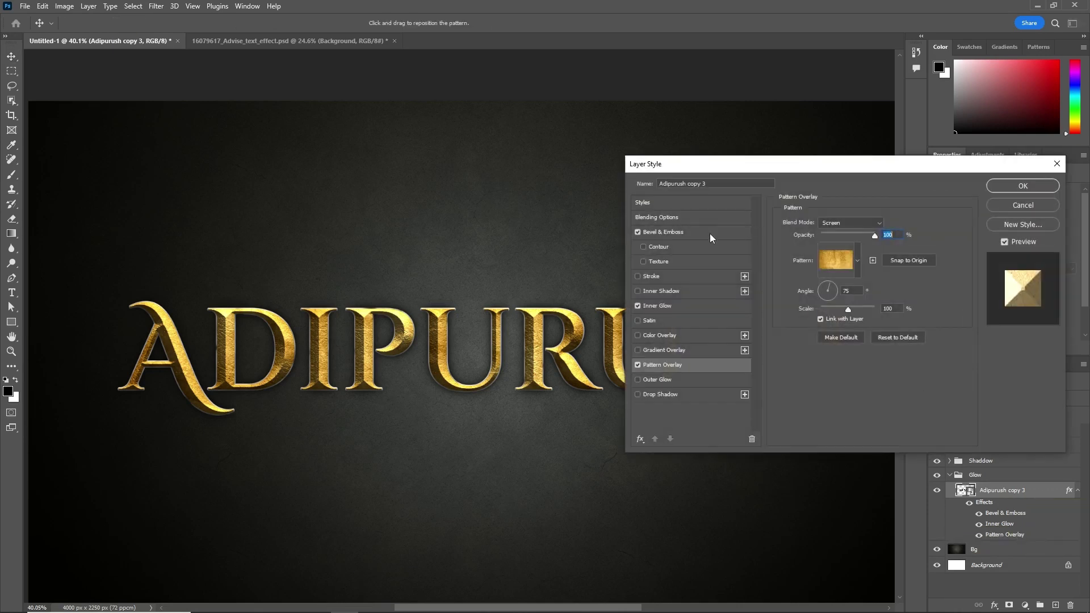
{"action": "left_click", "coordinate": [659, 262]}
{"action": "key", "text": "Return"}
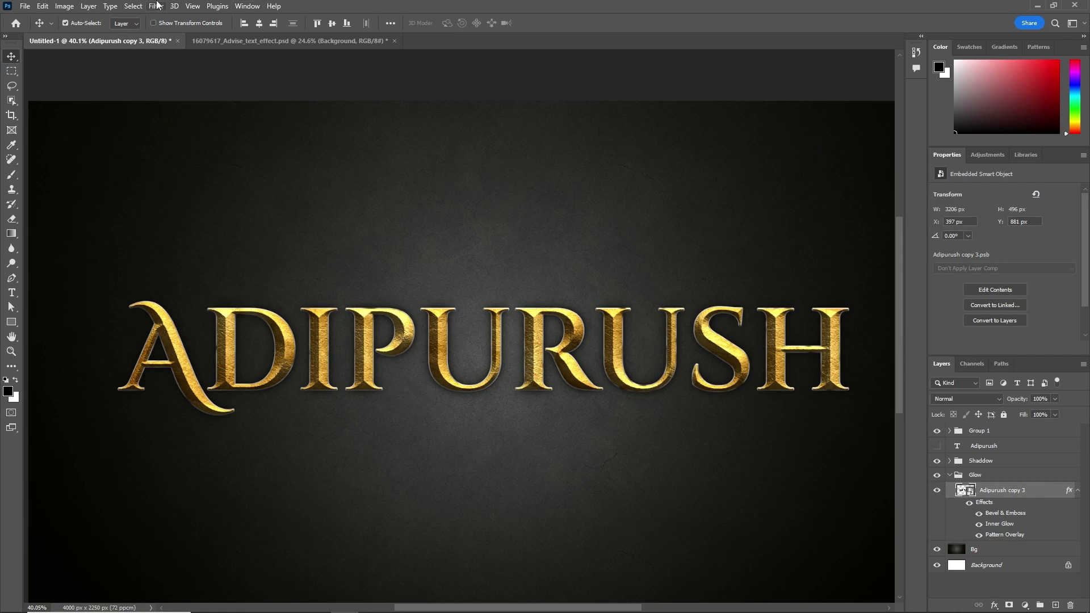
- Apply a 25-pixel Gaussian Blur to Adipurush copy 3 to spread the glow
{"action": "left_click", "coordinate": [156, 6]}
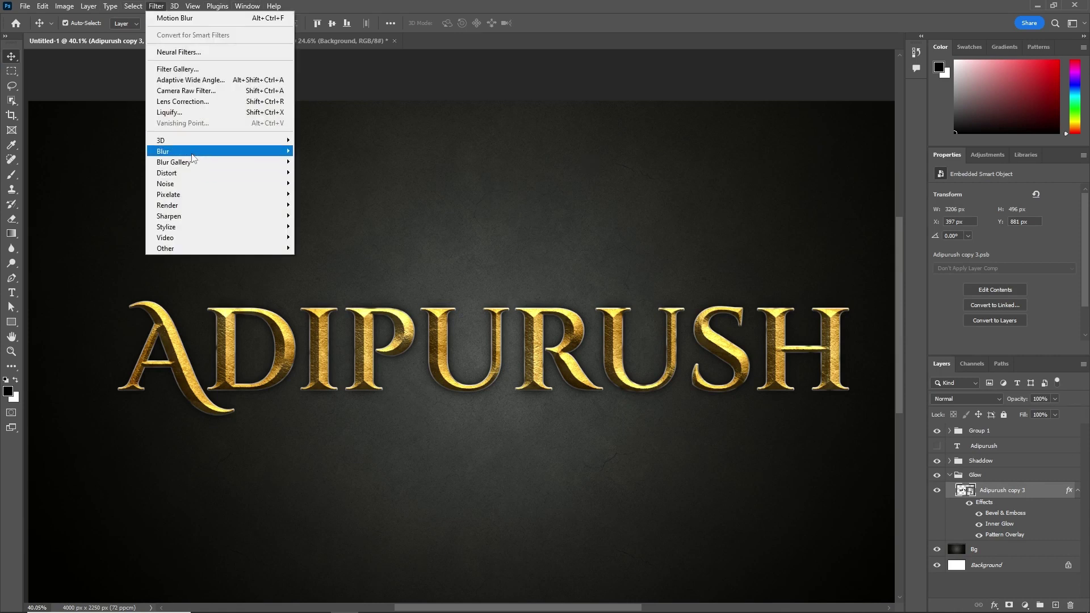
{"action": "left_click", "coordinate": [318, 202]}
{"action": "left_click_drag", "start_coordinate": [508, 306], "coordinate": [537, 307]}
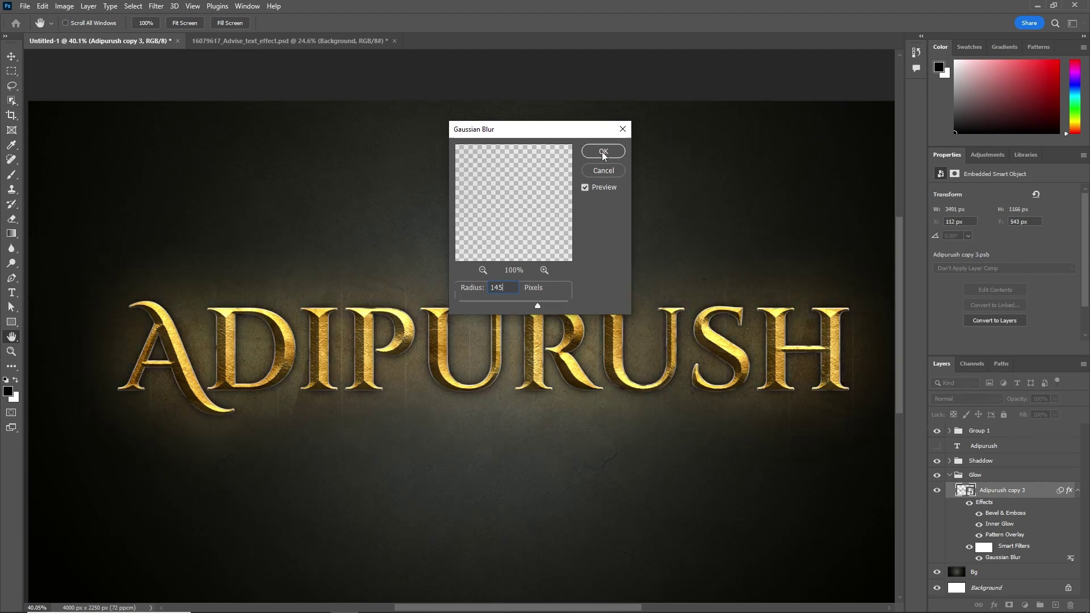
{"action": "type", "text": "25"}
{"action": "left_click", "coordinate": [604, 152]}
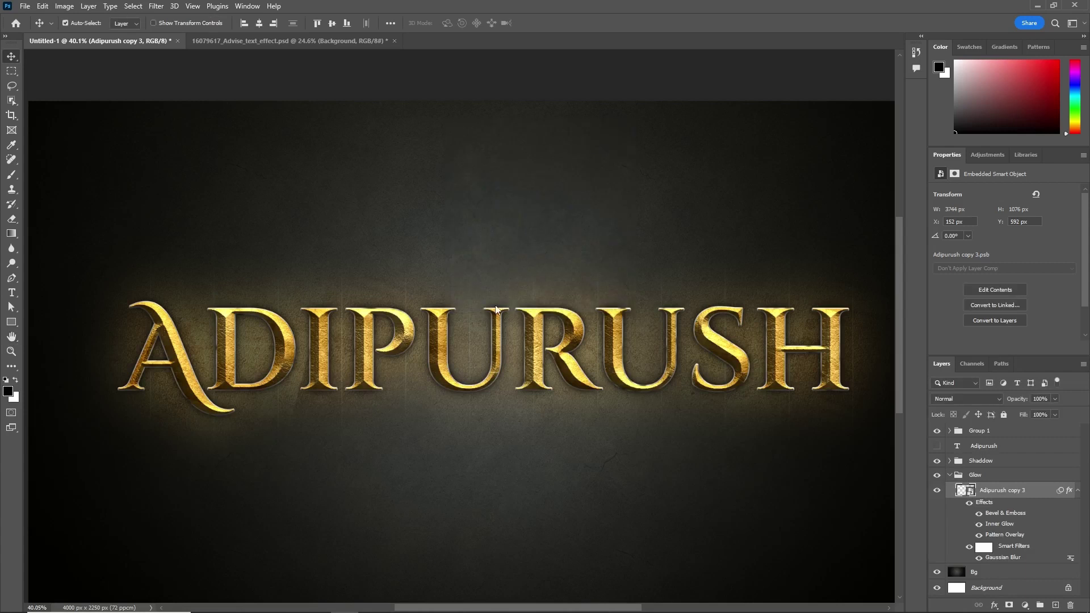